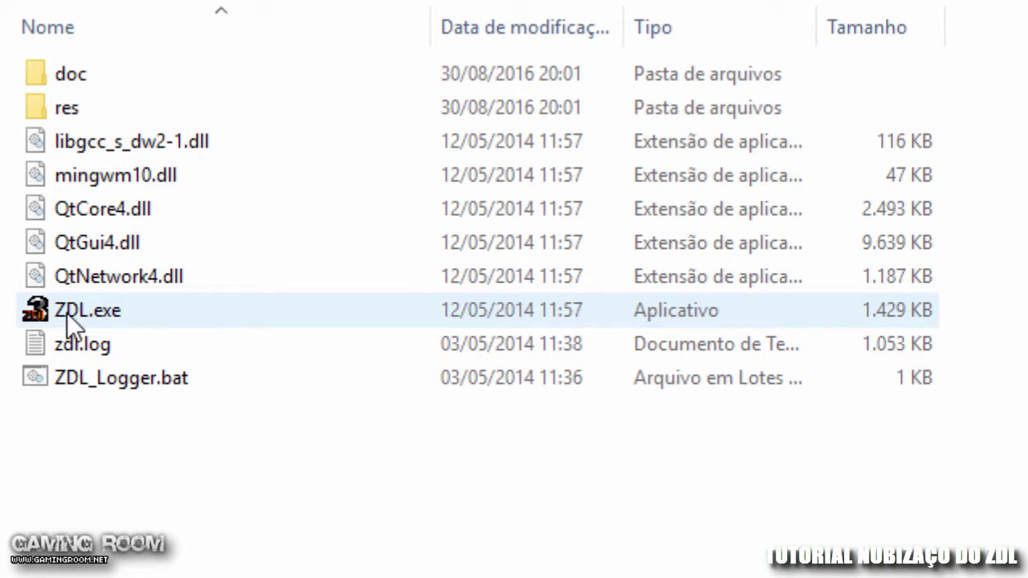
Launch ZDL.exe and remove both demonsteele .pk3 files from the external files list
double_click(67, 311)
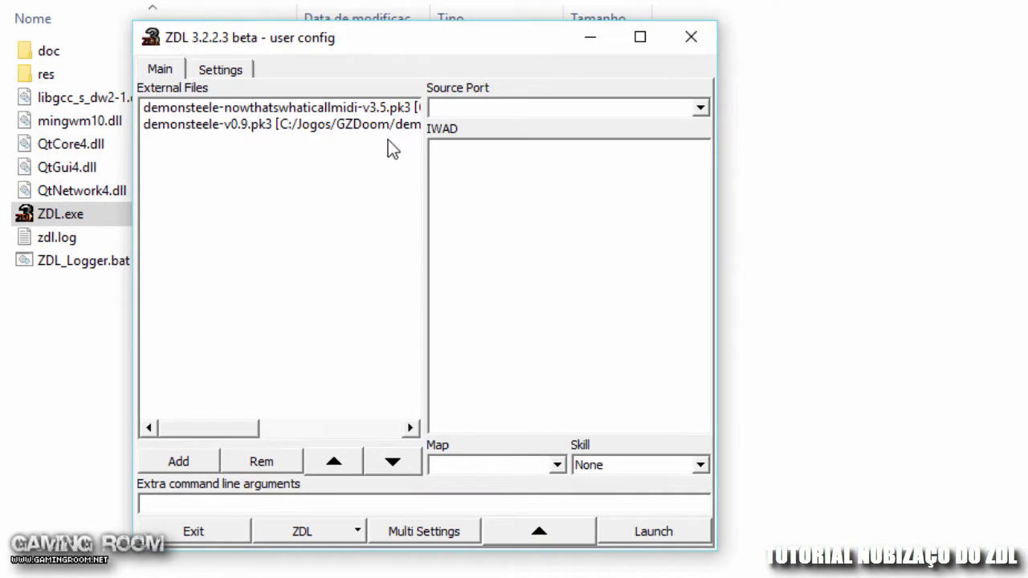
left_click(372, 125)
left_click(366, 110, "shift")
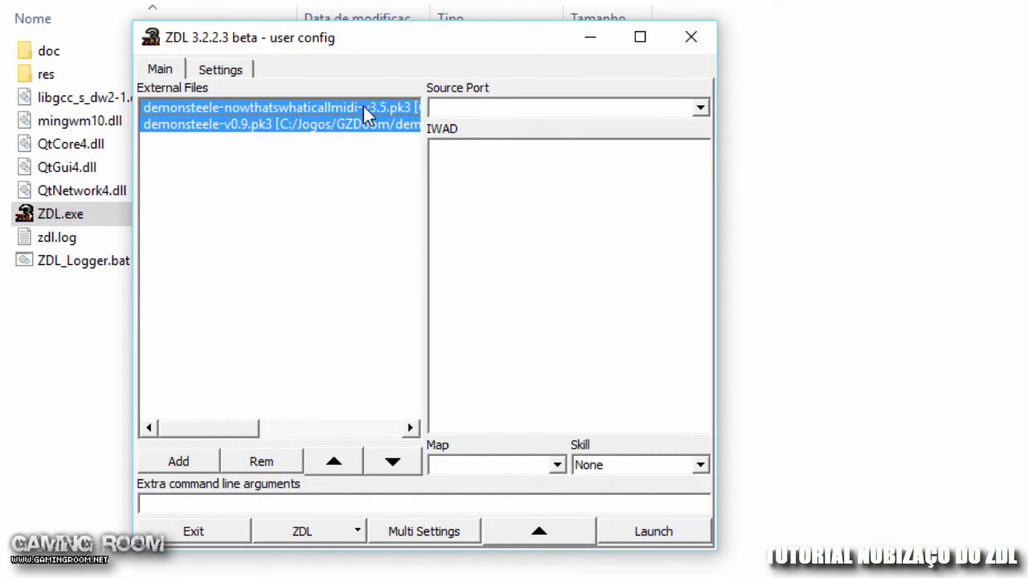
left_click(264, 465)
Add an IWAD entry named Doom II that uses DOOM2.WAD from the C:/Jogos/Doom II folder
left_click(229, 70)
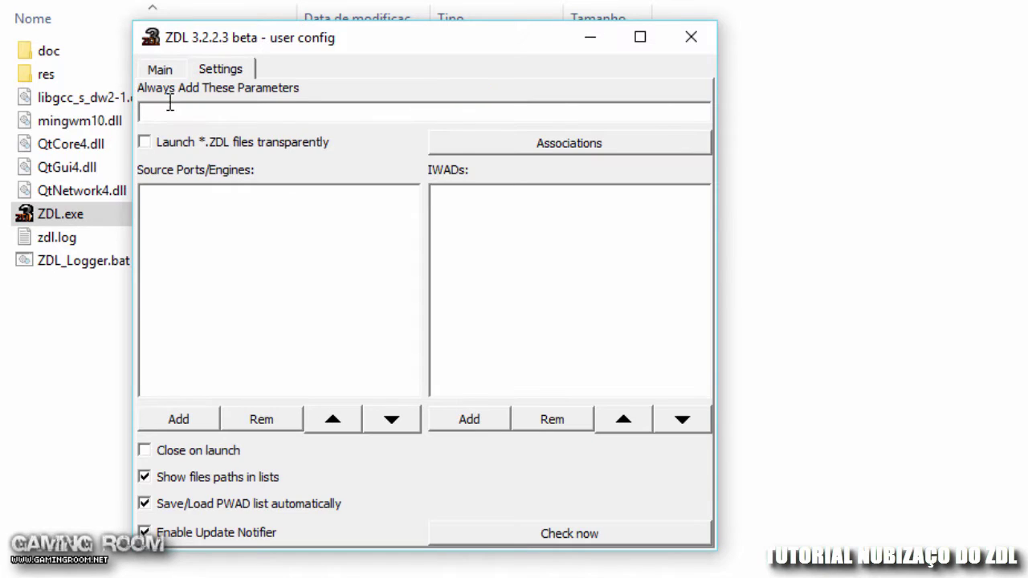
left_click(490, 417)
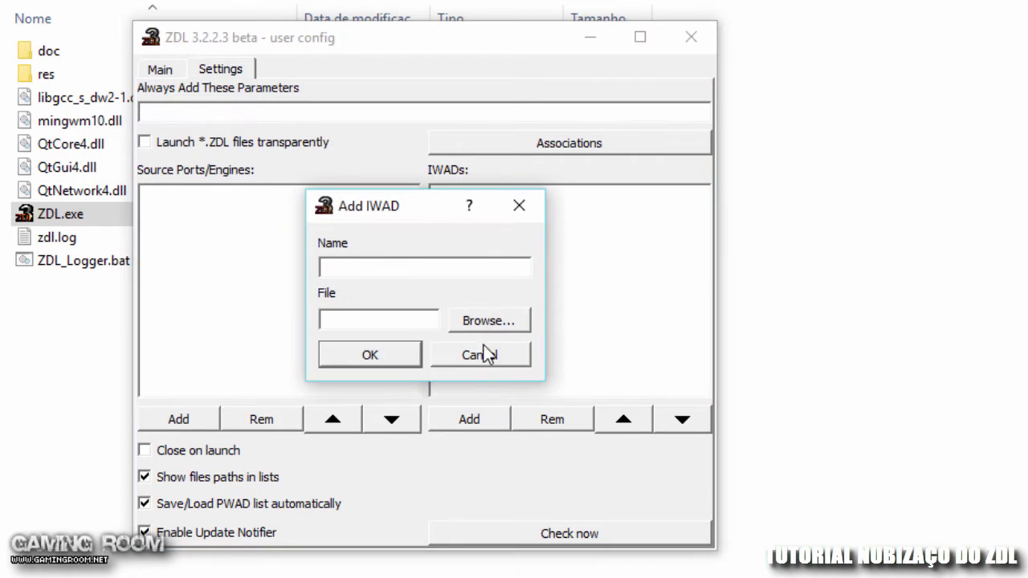
left_click(486, 321)
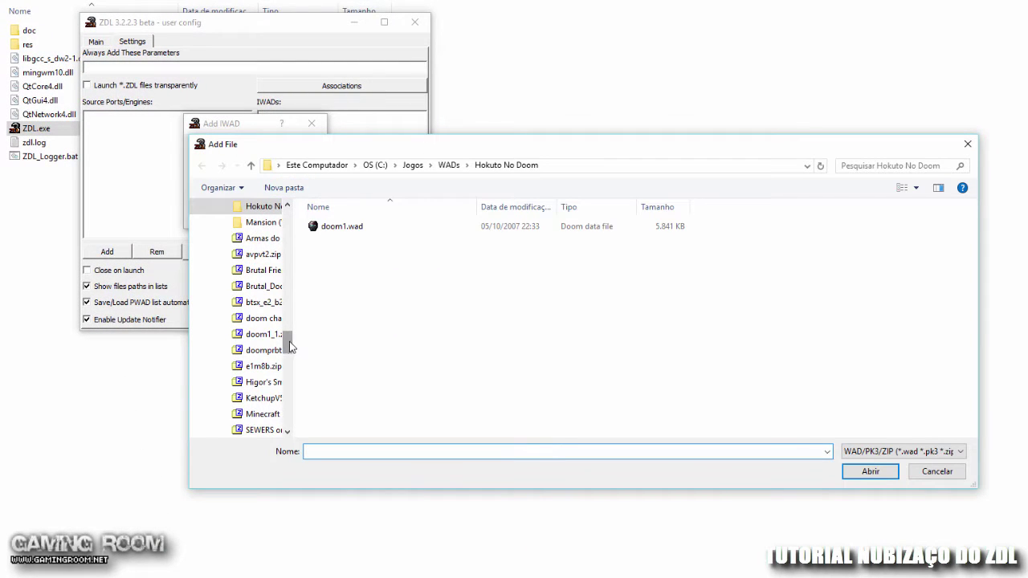
left_click_drag(290, 345, 294, 287)
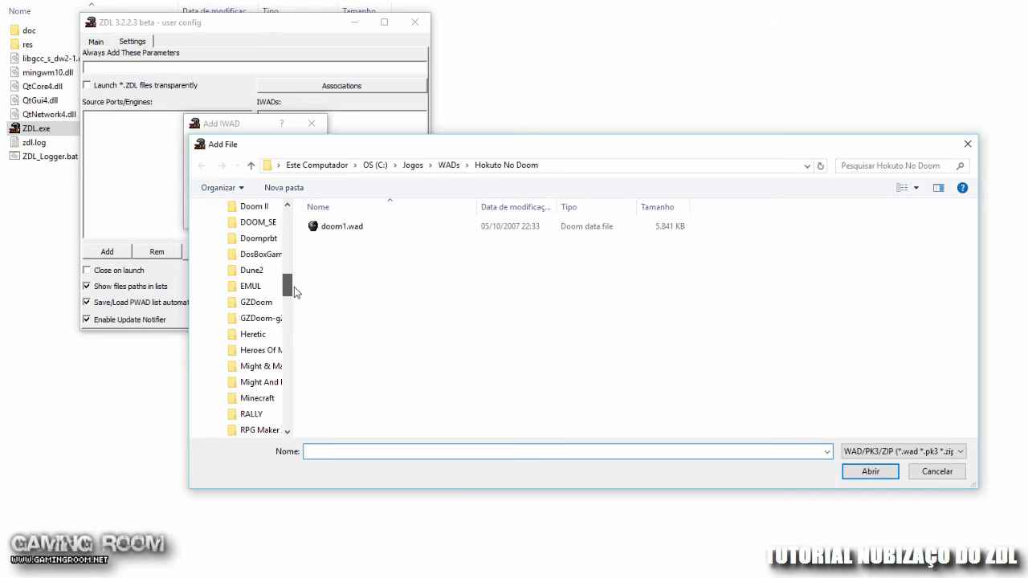
left_click(252, 206)
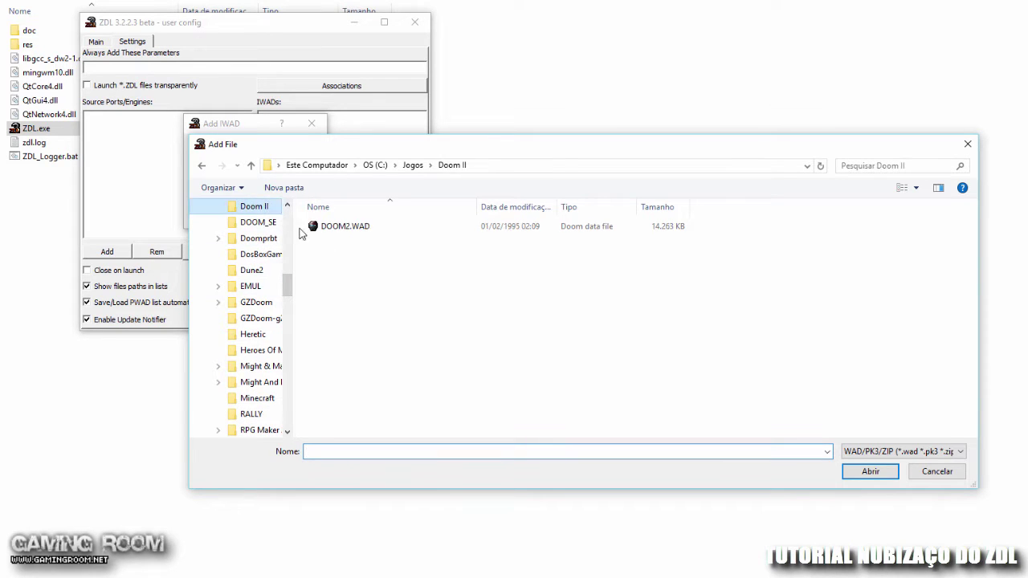
left_click(344, 227)
left_click(871, 471)
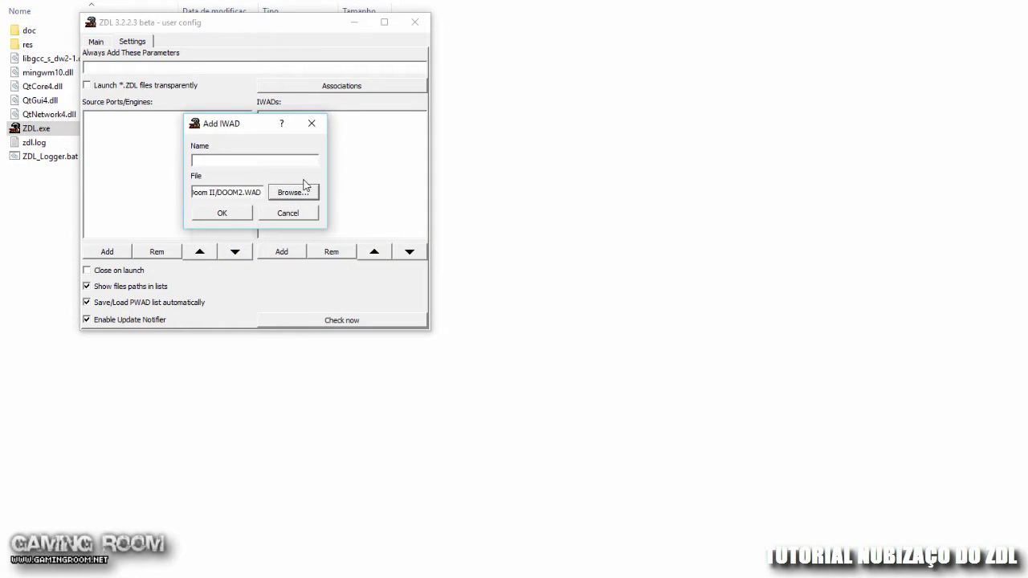
left_click(247, 162)
type("Doom II")
left_click(226, 214)
Add an IWAD entry named Ultimate Doom that uses DOOM.WAD from the C:/Jogos/DOOM_SE folder
left_click(296, 254)
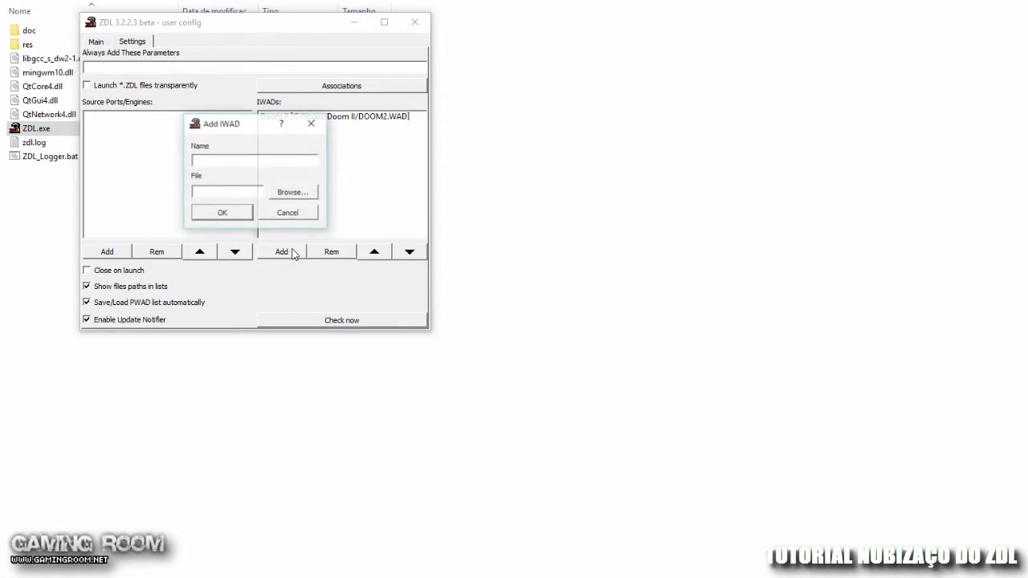
left_click(296, 191)
scroll(241, 306, "up", 2)
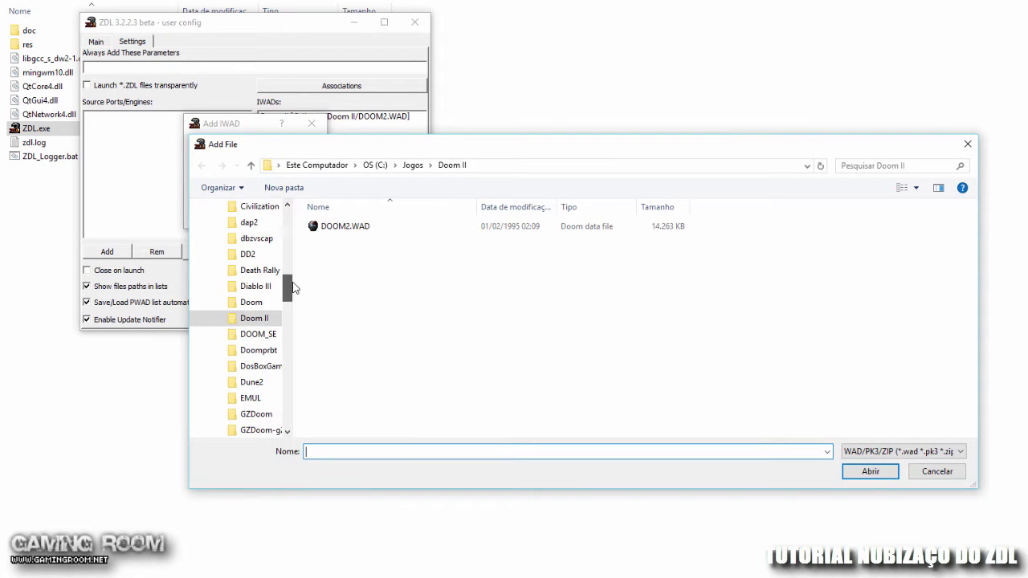
left_click(255, 334)
left_click(348, 228)
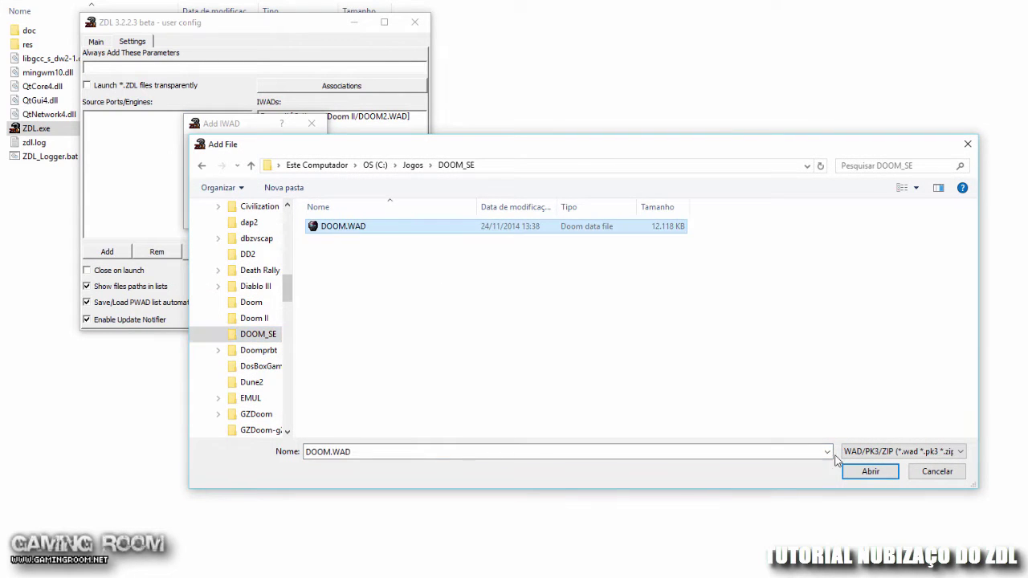
left_click(866, 474)
left_click(247, 161)
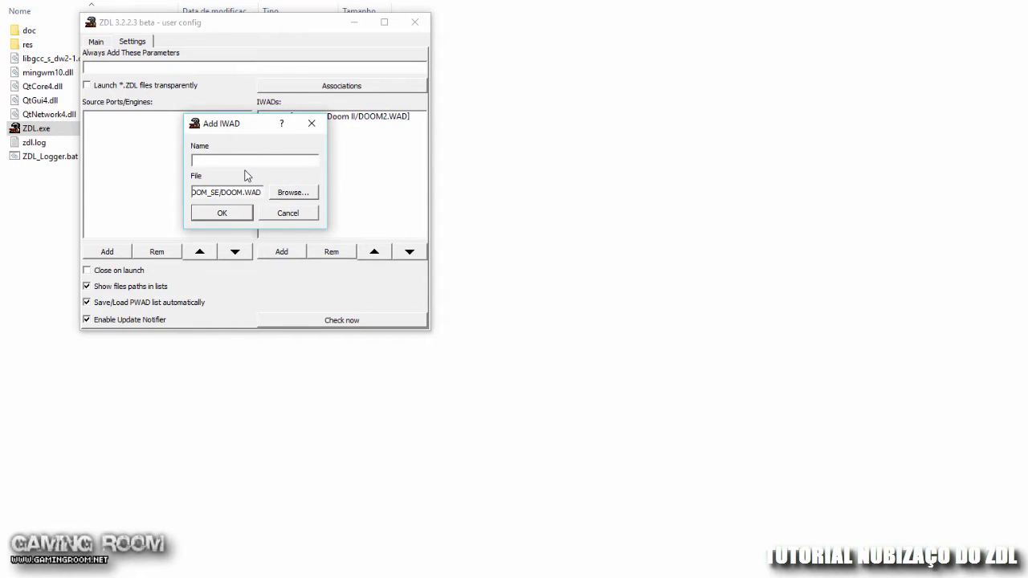
type("Ultimate Doom")
left_click(222, 213)
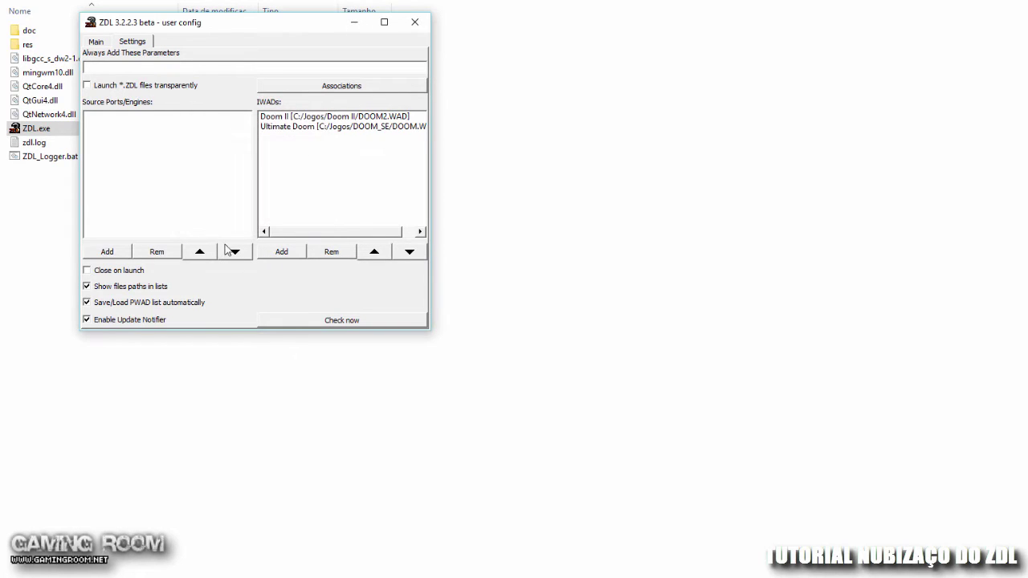
Start a new IWAD entry and choose freedoom1.wad from the WADs/freedoom-0.10.1 folder as its file
left_click(282, 251)
left_click(289, 193)
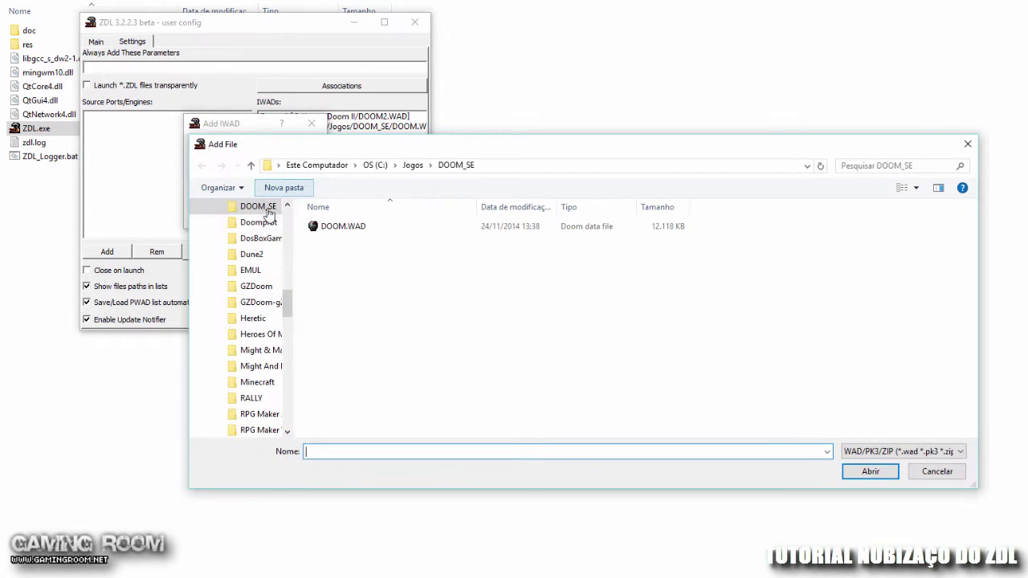
left_click_drag(287, 316, 288, 346)
left_click(253, 335)
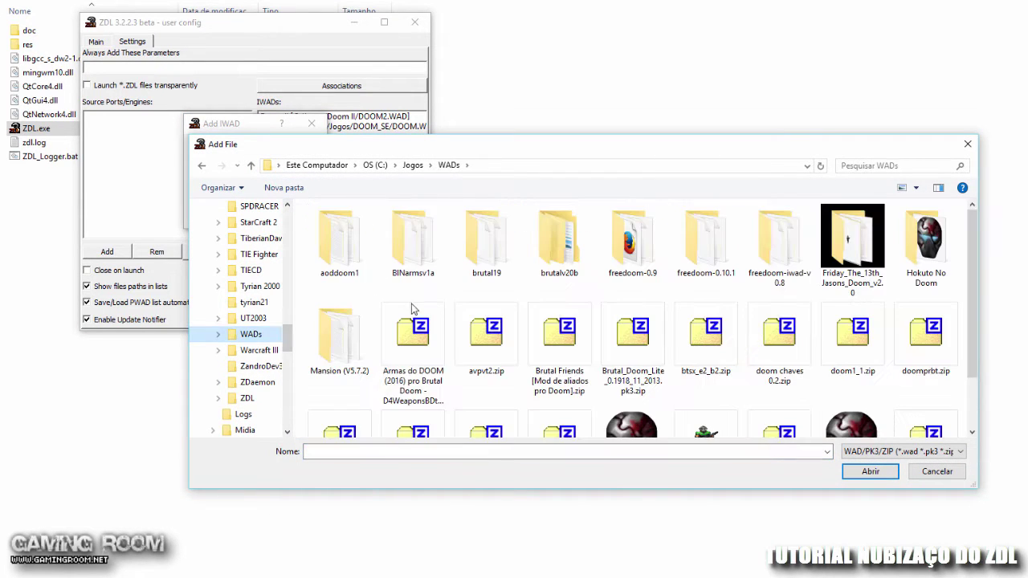
double_click(706, 241)
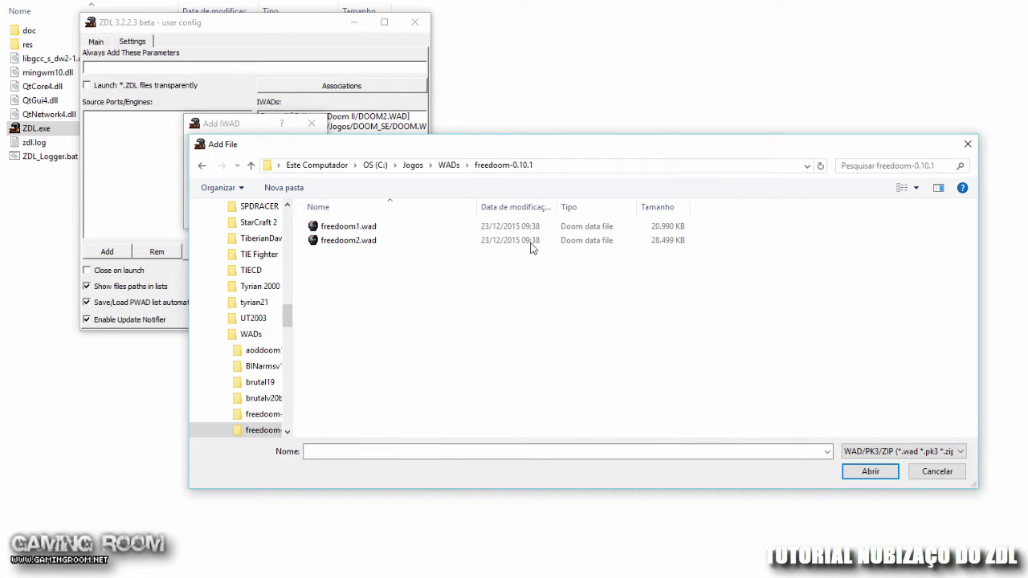
left_click(360, 229)
left_click(870, 473)
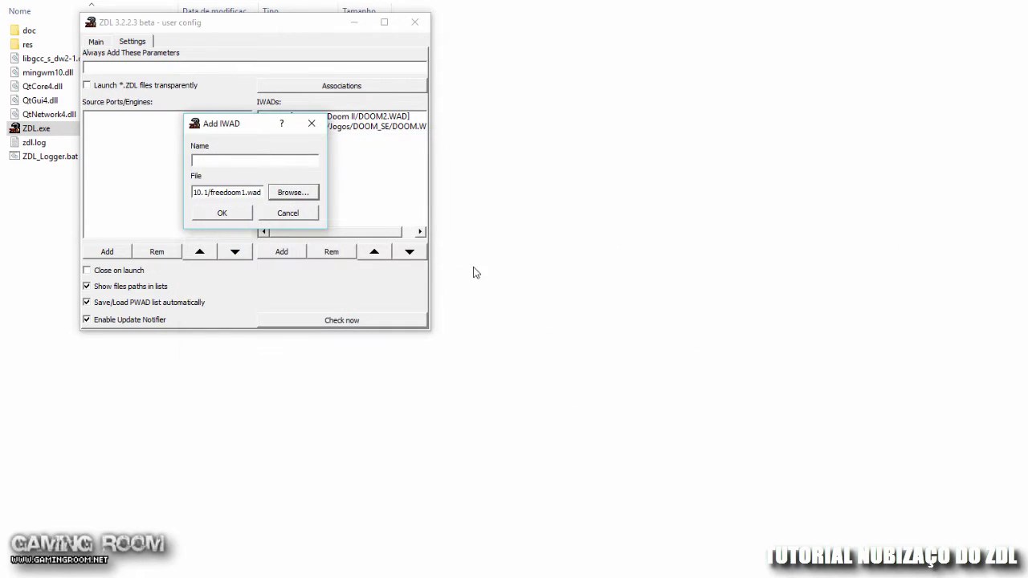
Copy the entry's file path, name the IWAD Freedoom phase 1 and save it
right_click(250, 199)
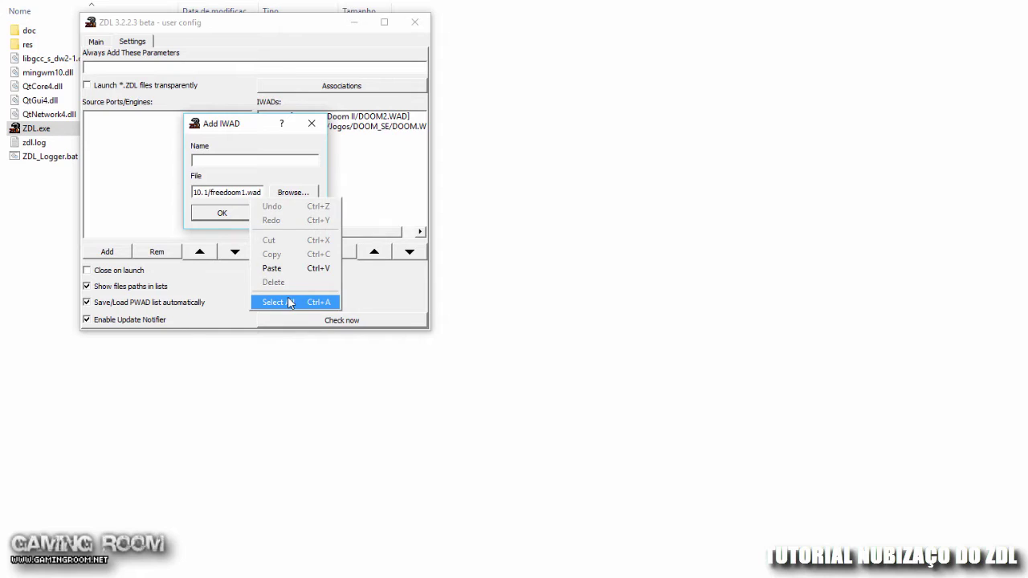
left_click(287, 297)
left_click(239, 162)
type("Freedoom phas")
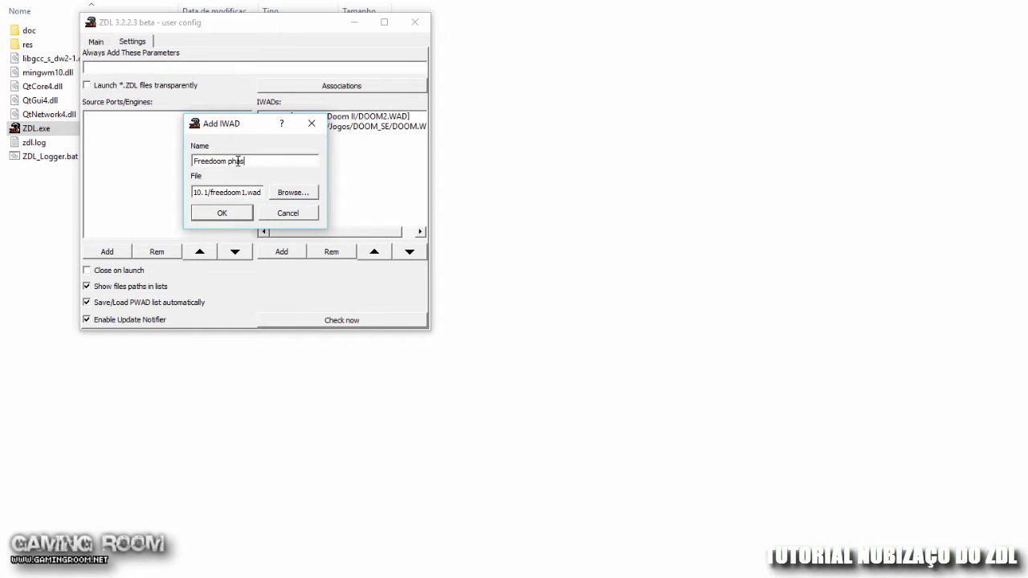
type("e 1")
left_click(229, 212)
Add an IWAD entry named Freedoom phase 2, reusing the copied path with the file name changed to freedoom2.wad
left_click(282, 251)
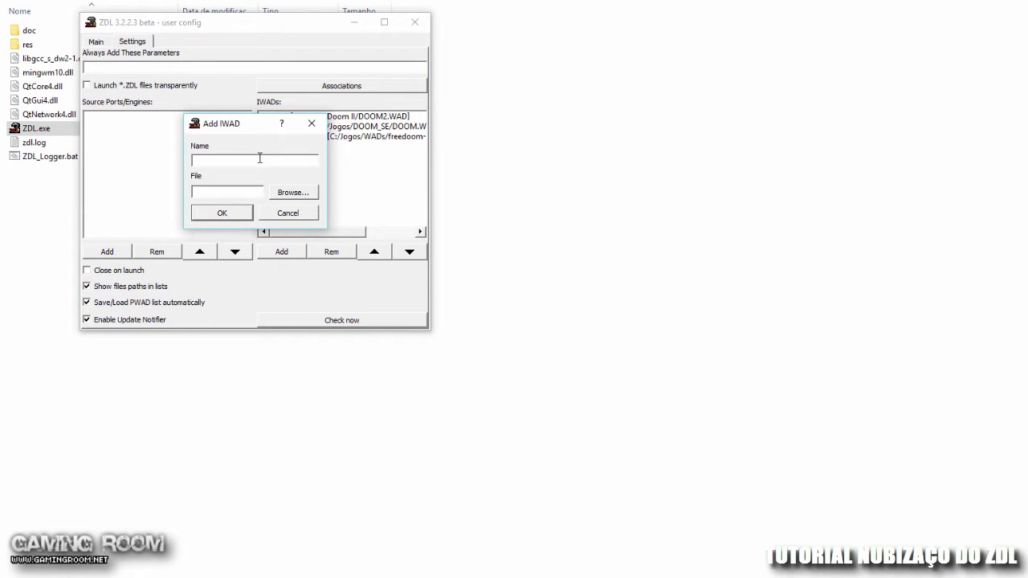
left_click(245, 192)
key("ctrl+v")
left_click(245, 192)
key("BackSpace")
type("2")
left_click(258, 154)
type("Freedoom phase 2")
left_click(223, 214)
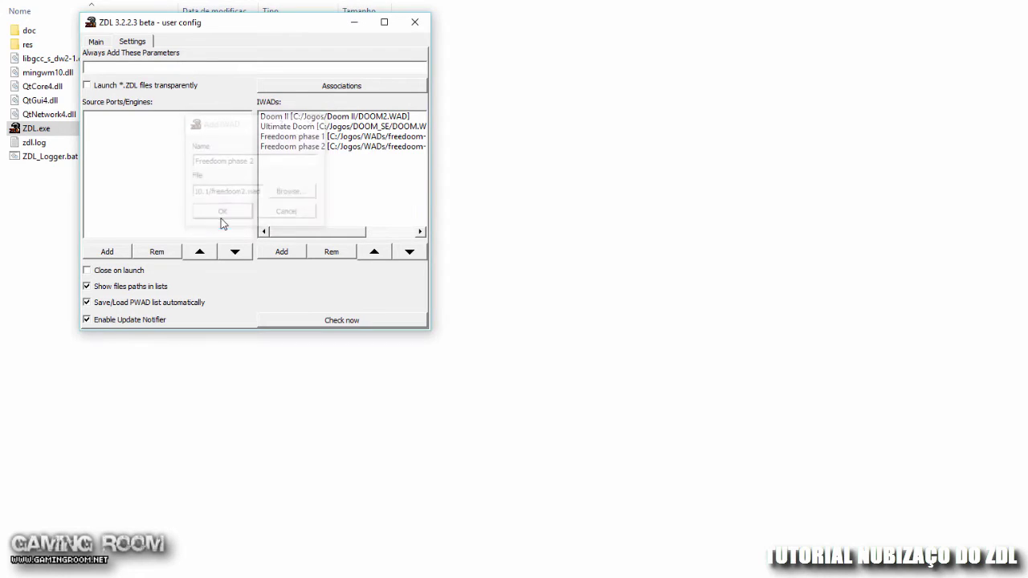
Add an IWAD entry named Hokuto no Doom that uses doom1.wad from the WADs/Hokuto No Doom folder
left_click(282, 252)
left_click(295, 195)
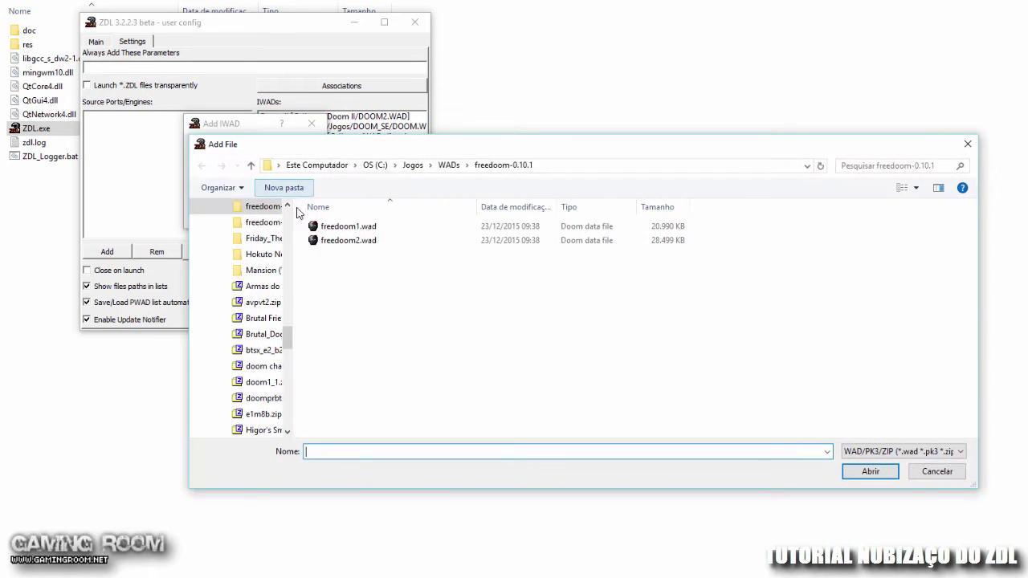
left_click(268, 256)
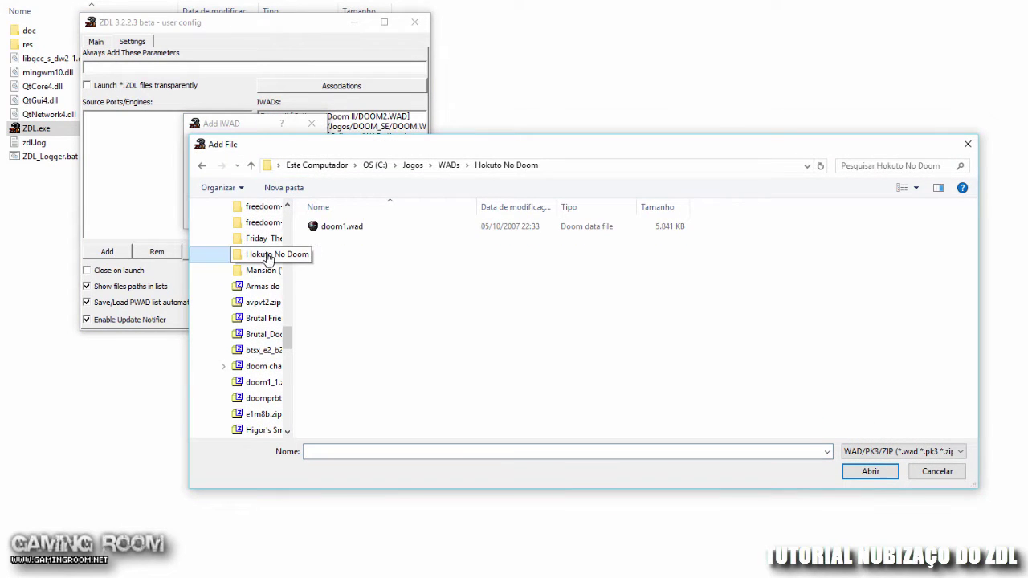
left_click(342, 227)
left_click(870, 472)
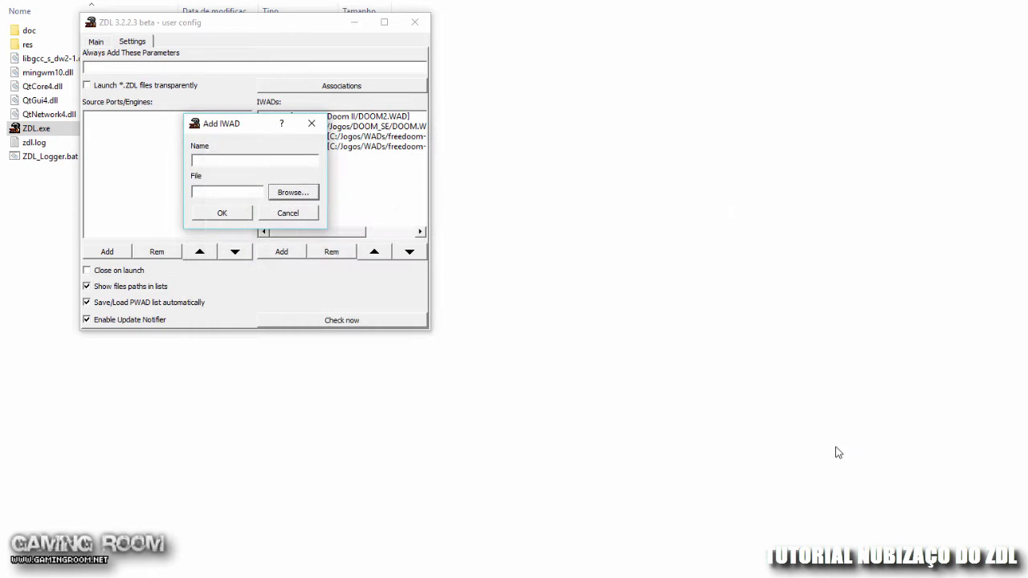
left_click(259, 162)
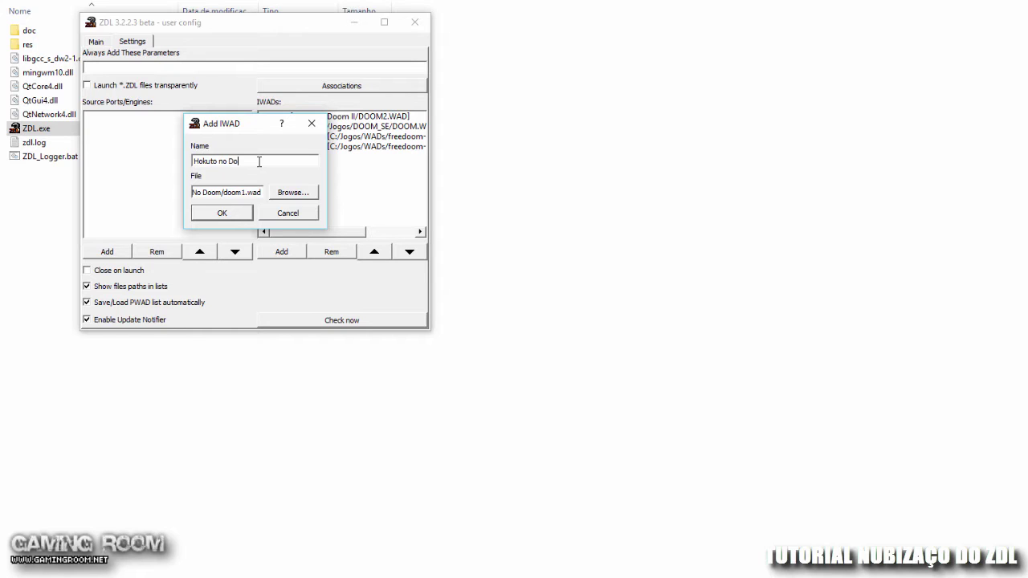
left_click(222, 213)
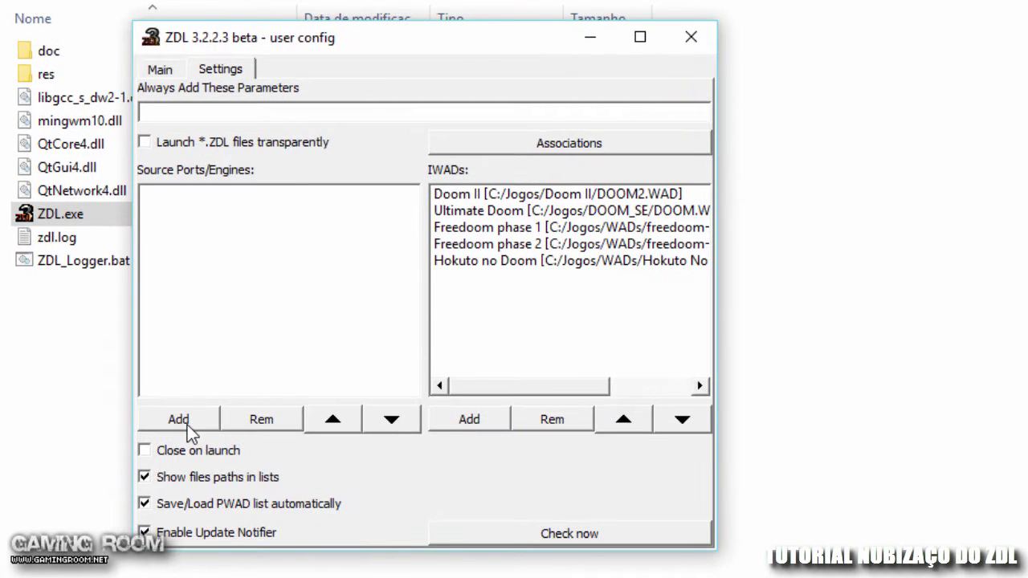
Add a source port named GZDoom that uses gzdoom.exe from the GZDoom-g2.2pre-1846-gbce9929 folder
left_click(186, 421)
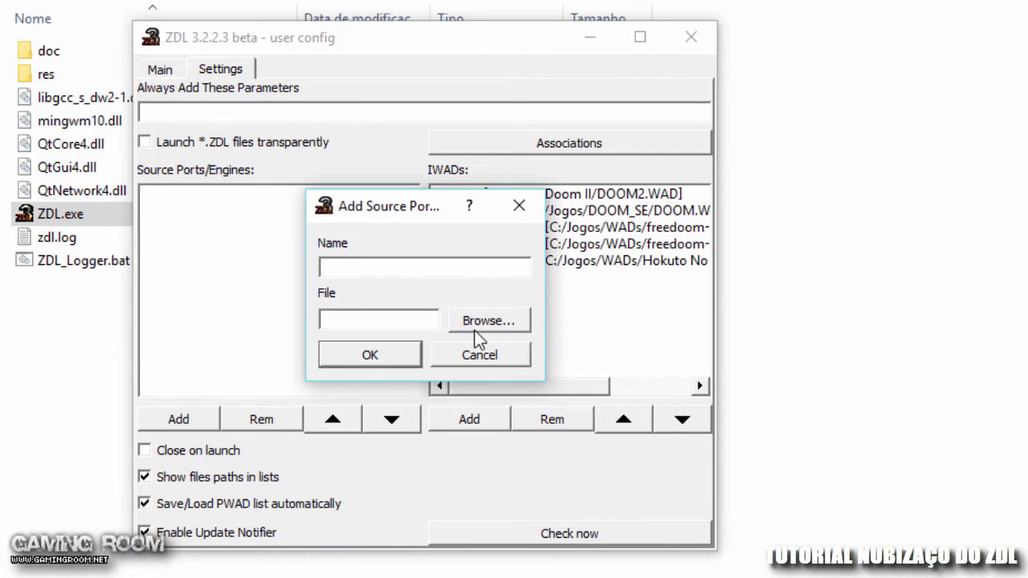
left_click(486, 321)
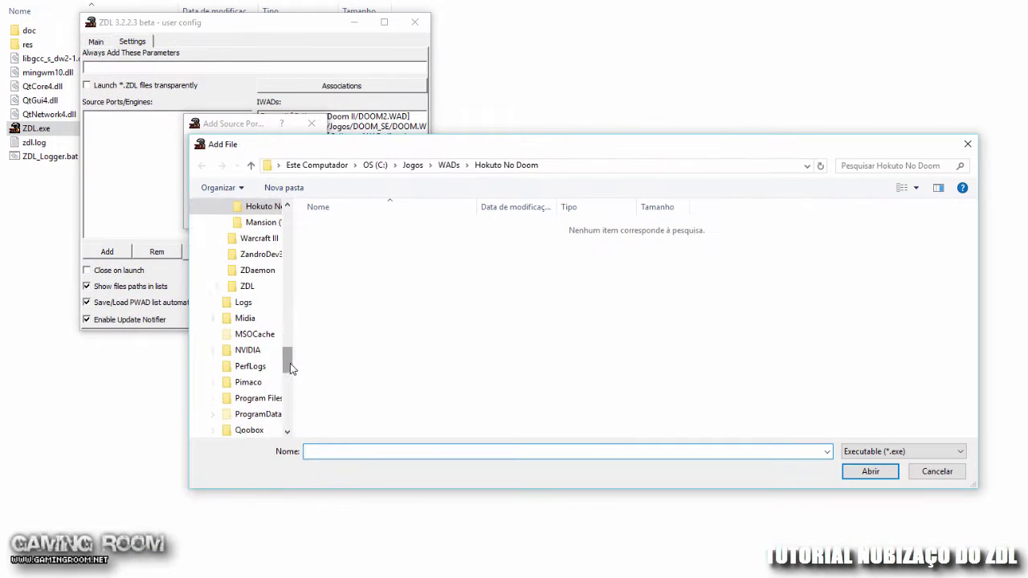
left_click_drag(290, 363, 291, 297)
left_click(267, 319)
left_click(344, 226)
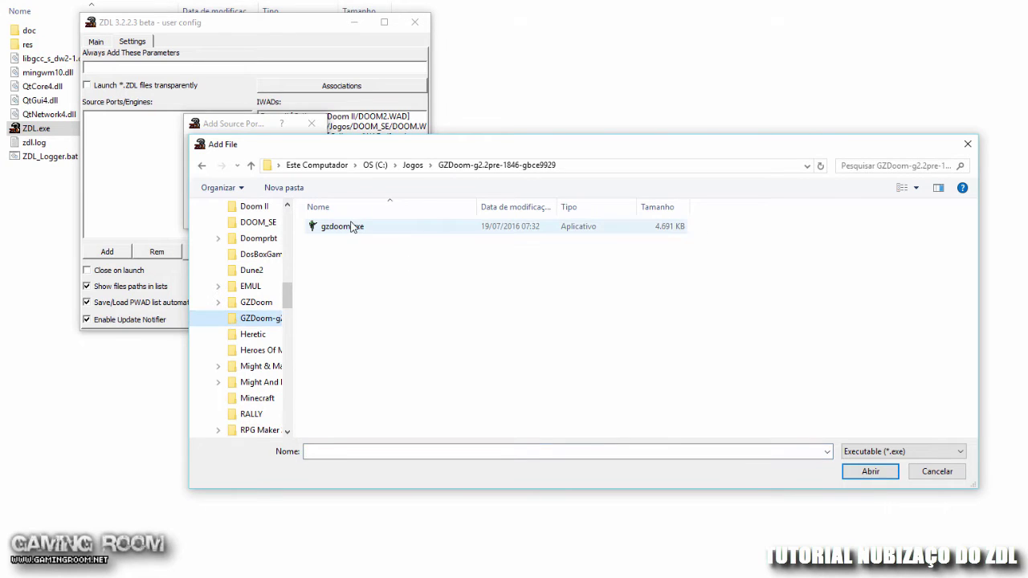
left_click(870, 472)
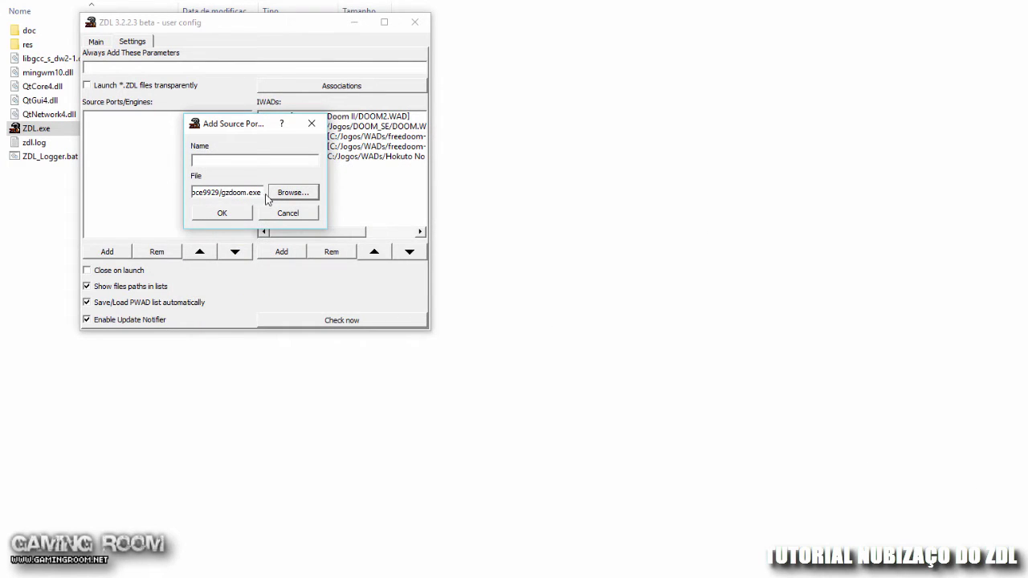
left_click(237, 164)
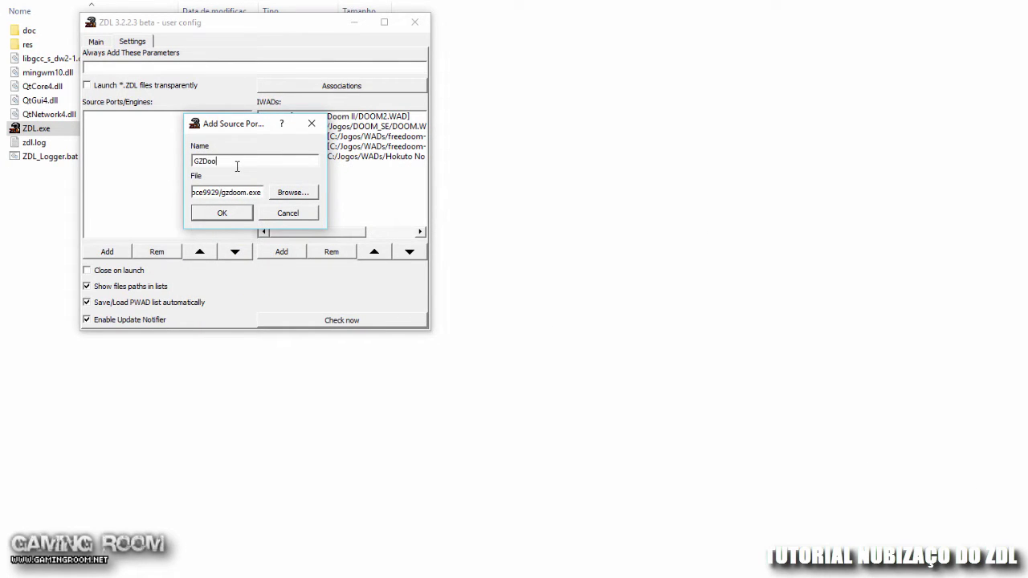
left_click(222, 213)
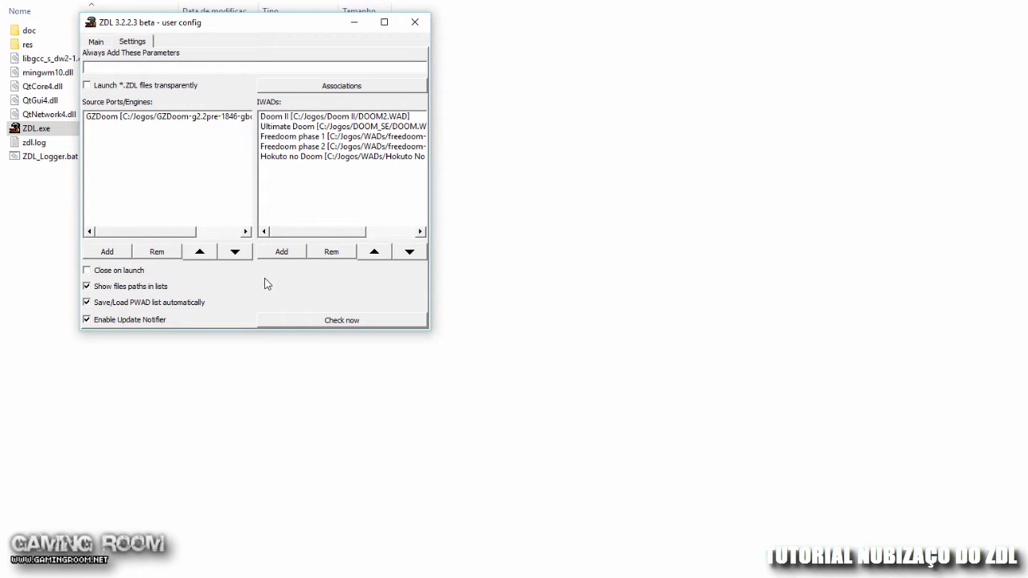
Add a source port named Zandronum dev 3.0 that uses zandronum.exe from the ZandroDev3.0 folder
left_click(107, 252)
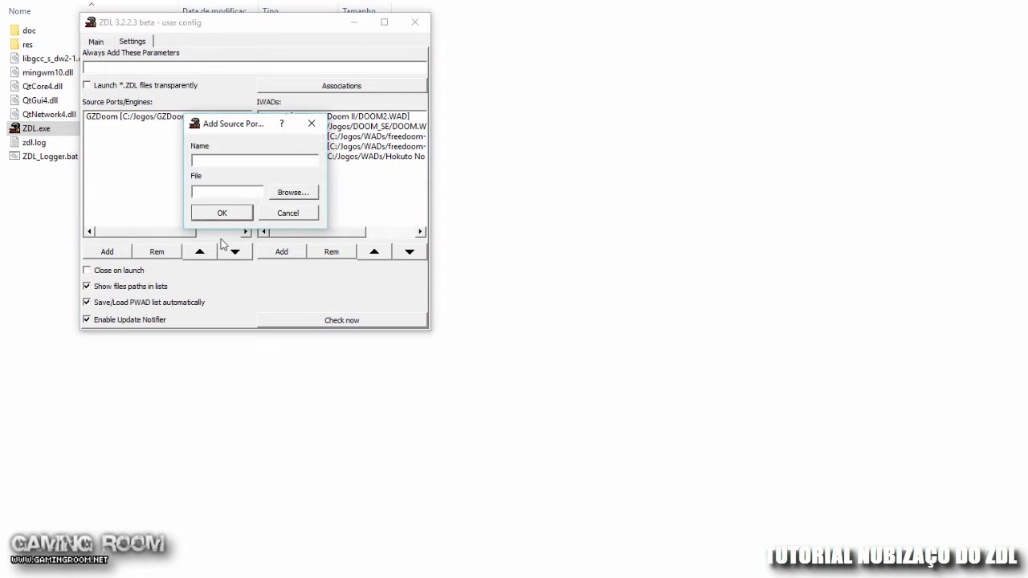
left_click(292, 192)
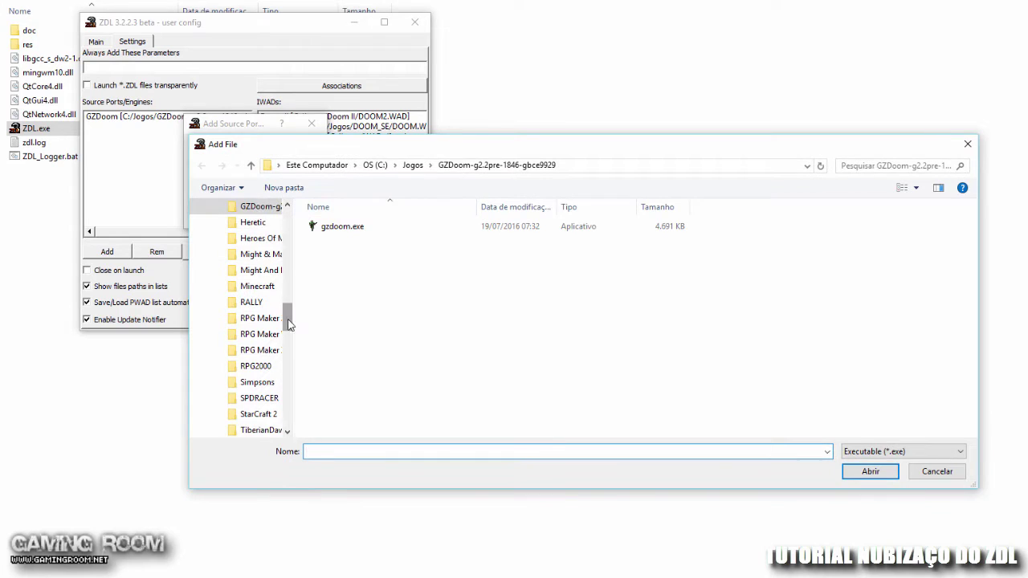
left_click_drag(289, 322, 291, 346)
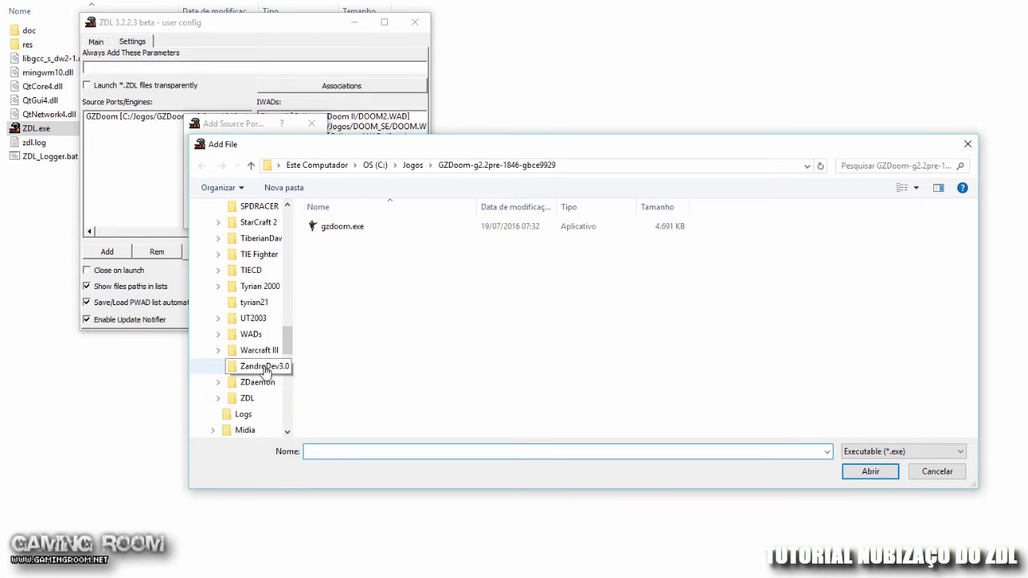
left_click(266, 366)
left_click(361, 273)
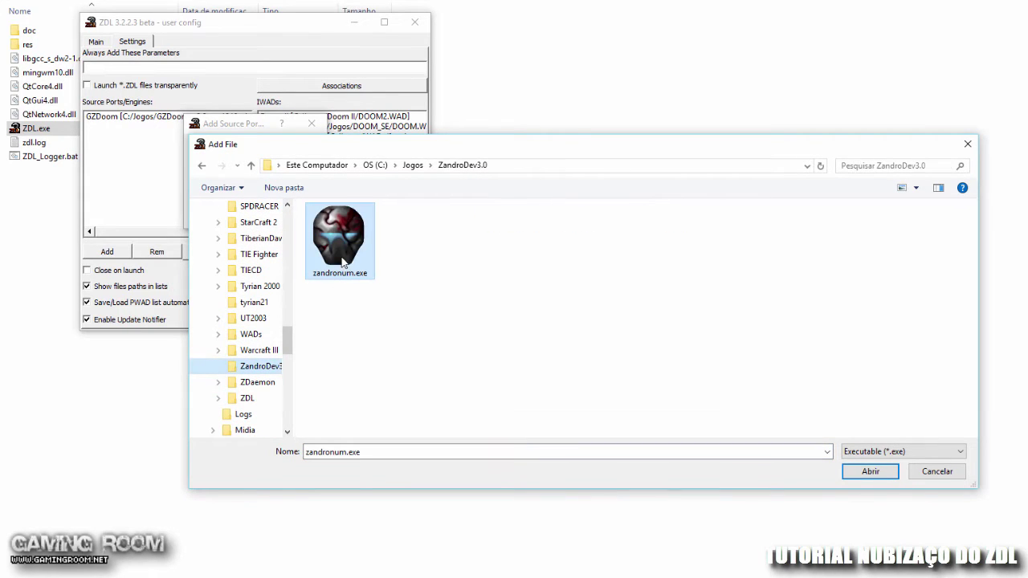
left_click(871, 471)
left_click(230, 162)
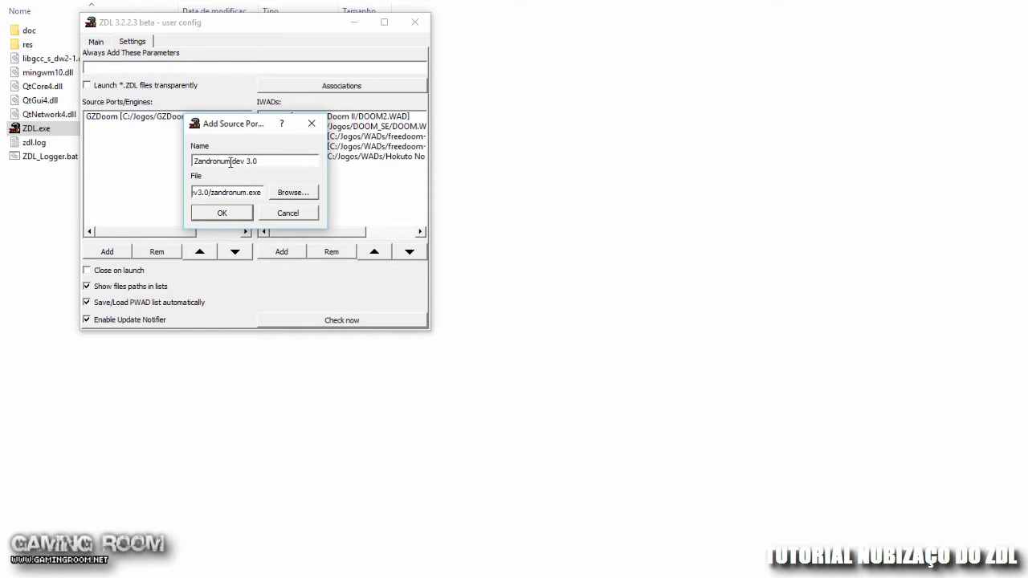
left_click(239, 216)
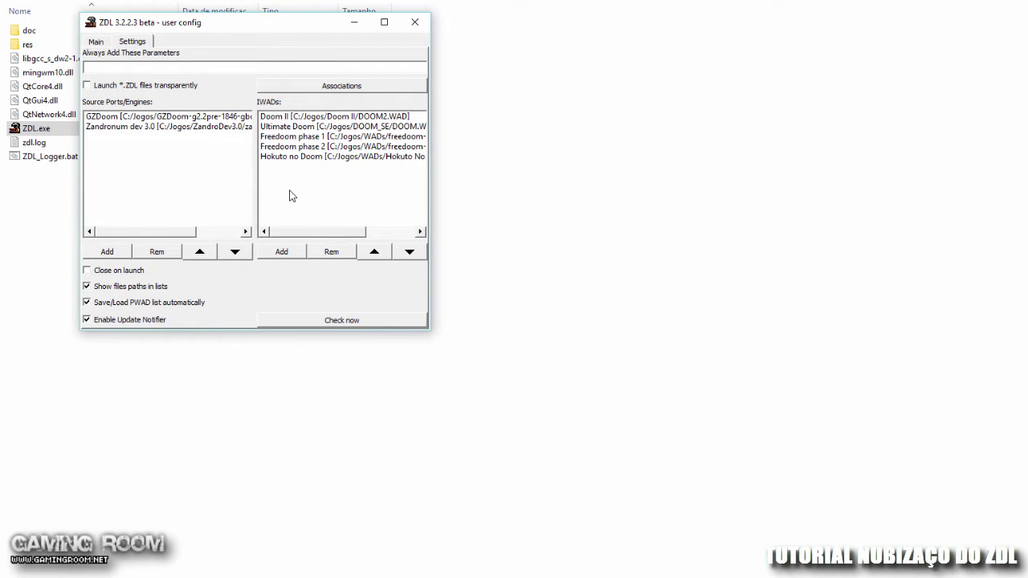
Add D4D.pk3 from the GZDoom-g2.2pre-1846-gbce9929 folder to the launcher's external files
left_click(93, 43)
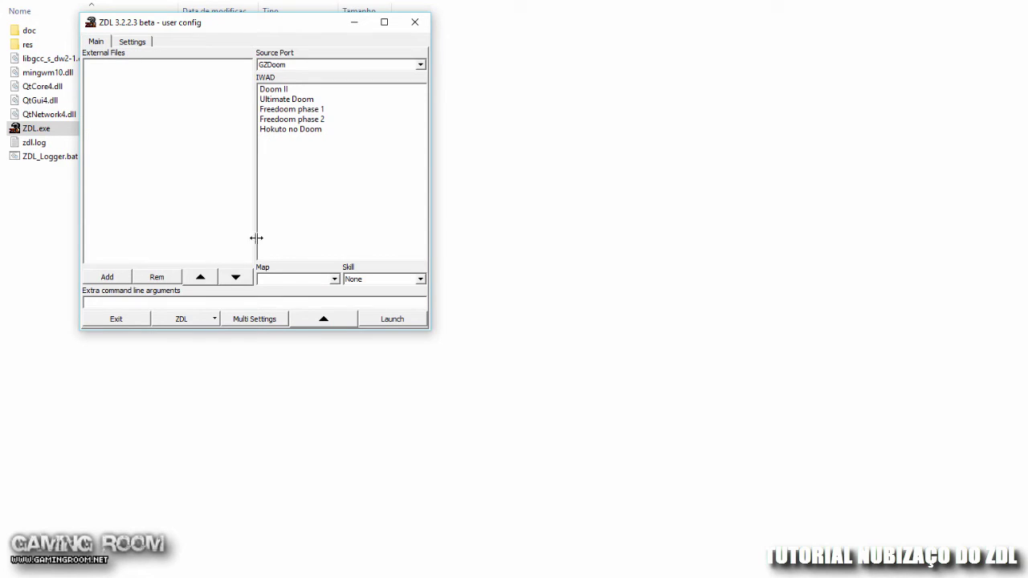
left_click(123, 280)
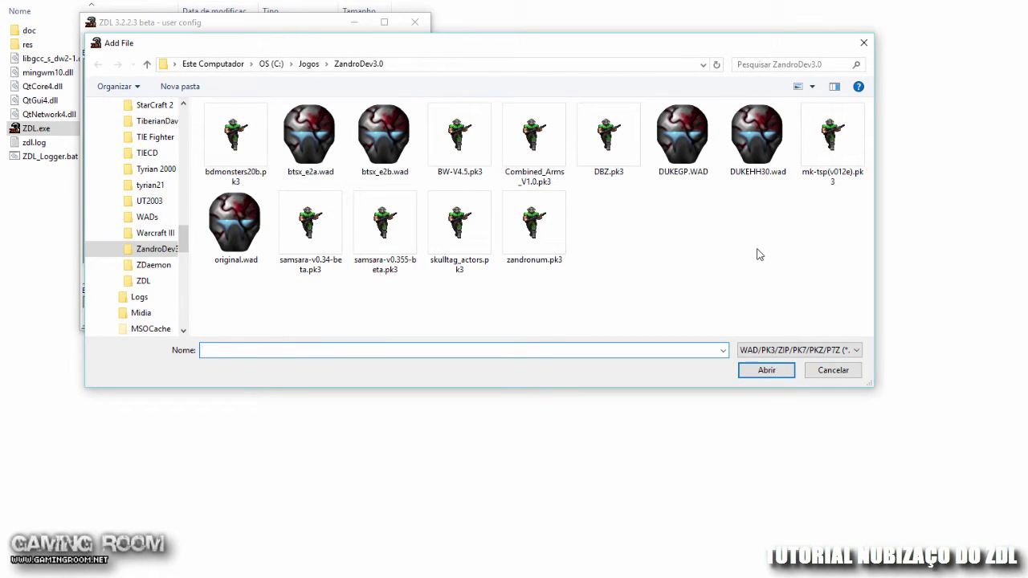
left_click_drag(171, 248, 183, 210)
left_click(183, 210)
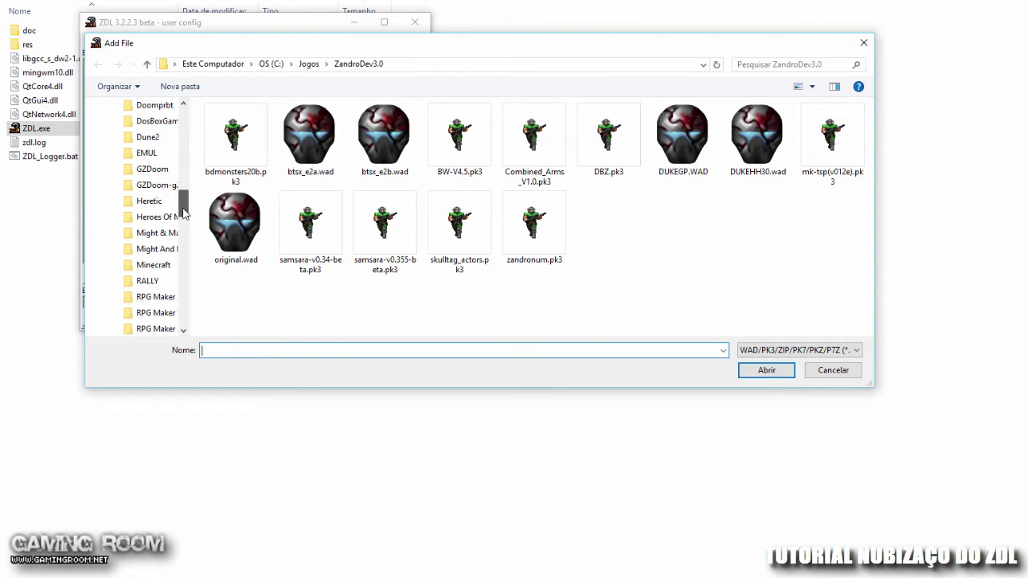
left_click(157, 185)
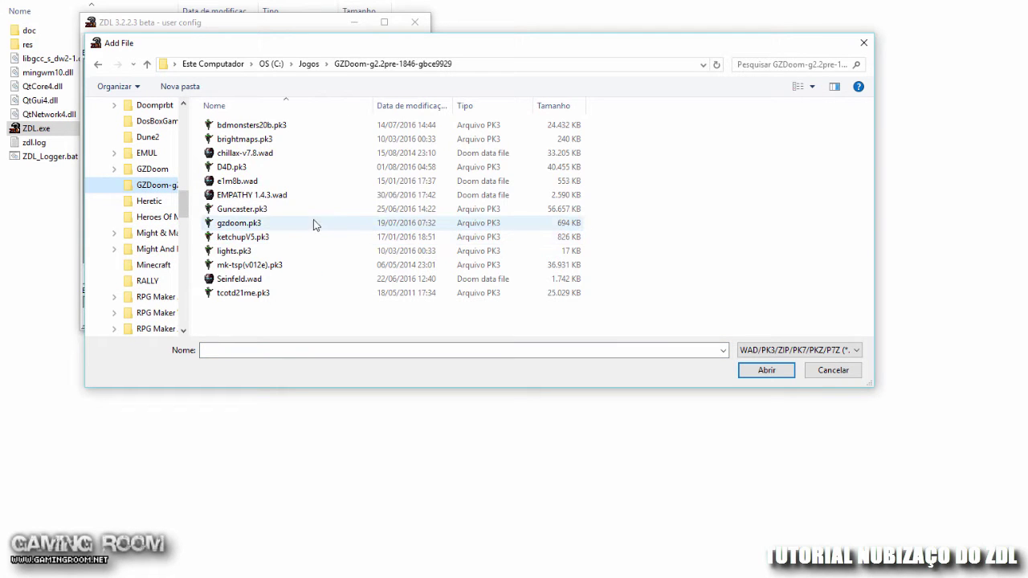
left_click(233, 167)
left_click(767, 371)
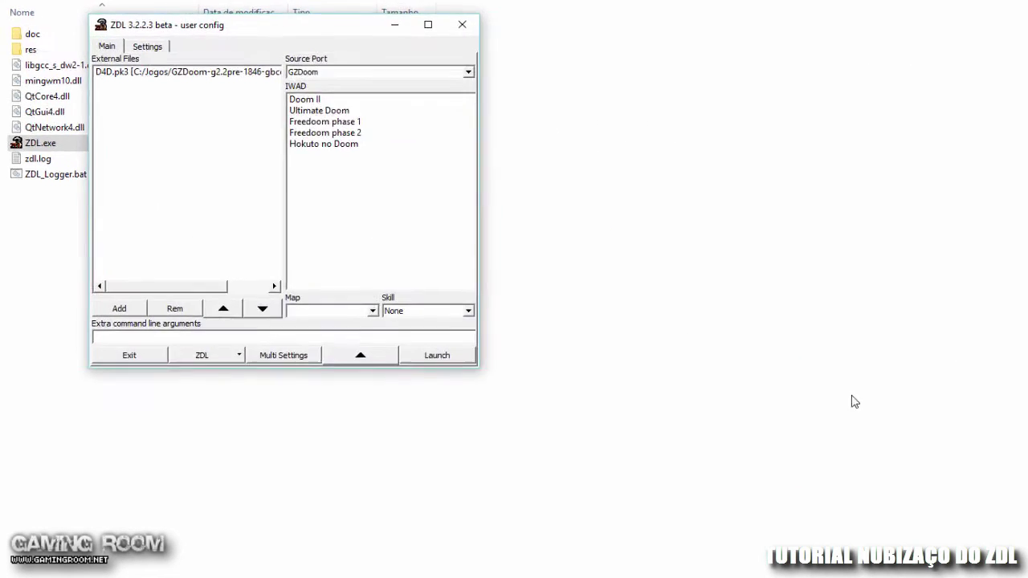
left_click(137, 75)
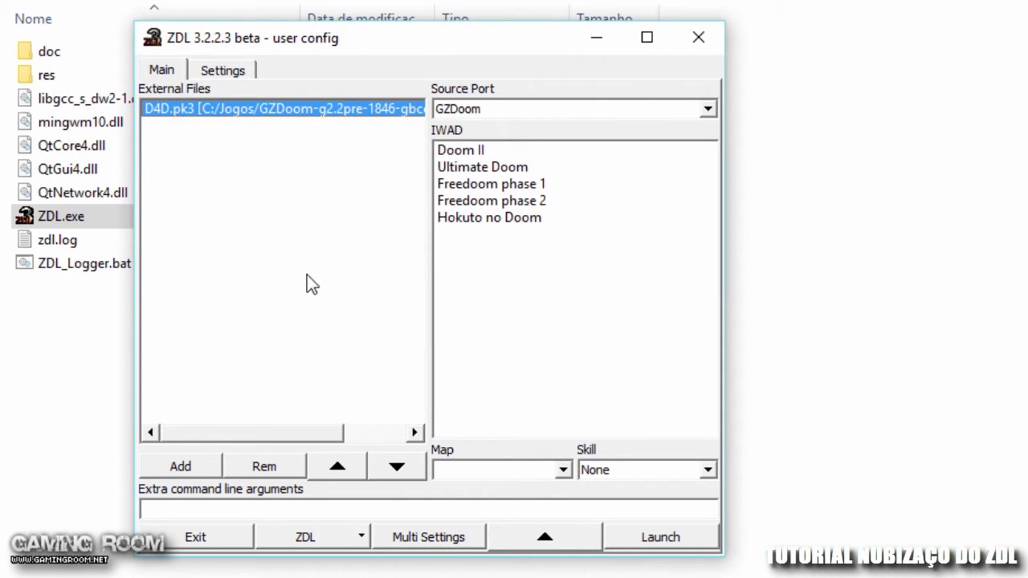
left_click(371, 467)
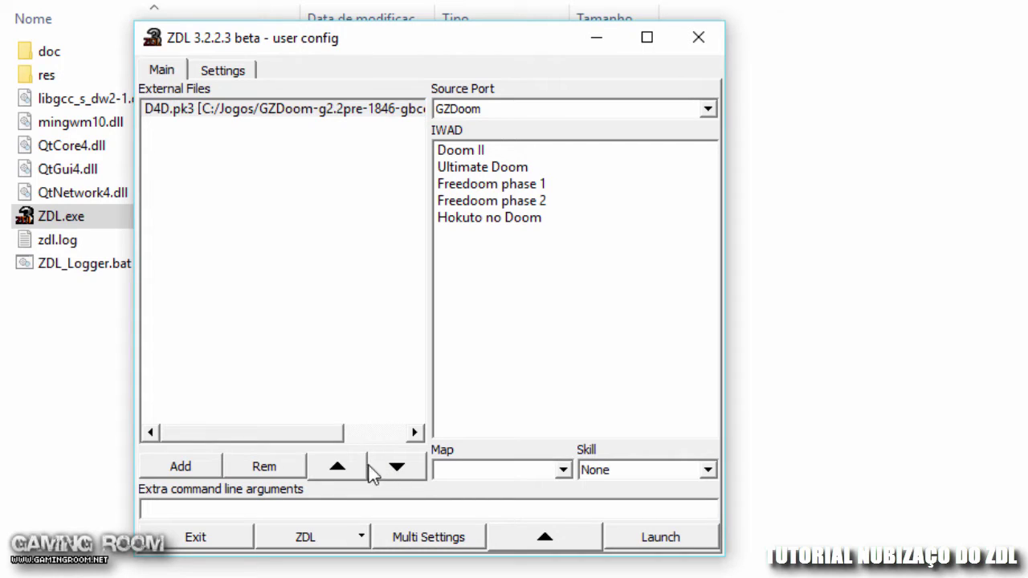
left_click(279, 113)
left_click(396, 466)
left_click(251, 115)
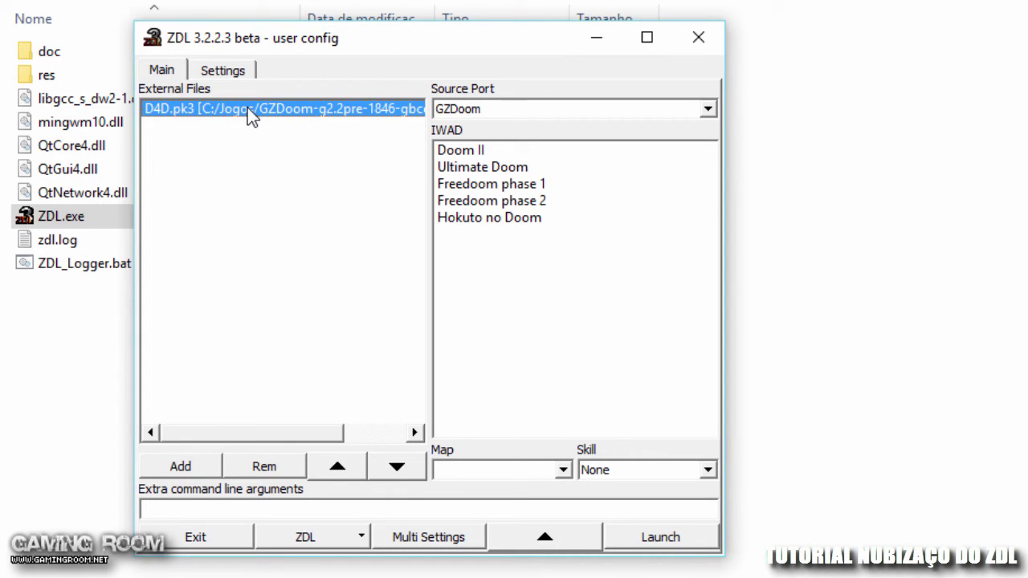
Launch the Ultimate Doom IWAD with D4D.pk3 in GZDoom and start a new game in the Knee Deep in the Dead episode
left_click(479, 156)
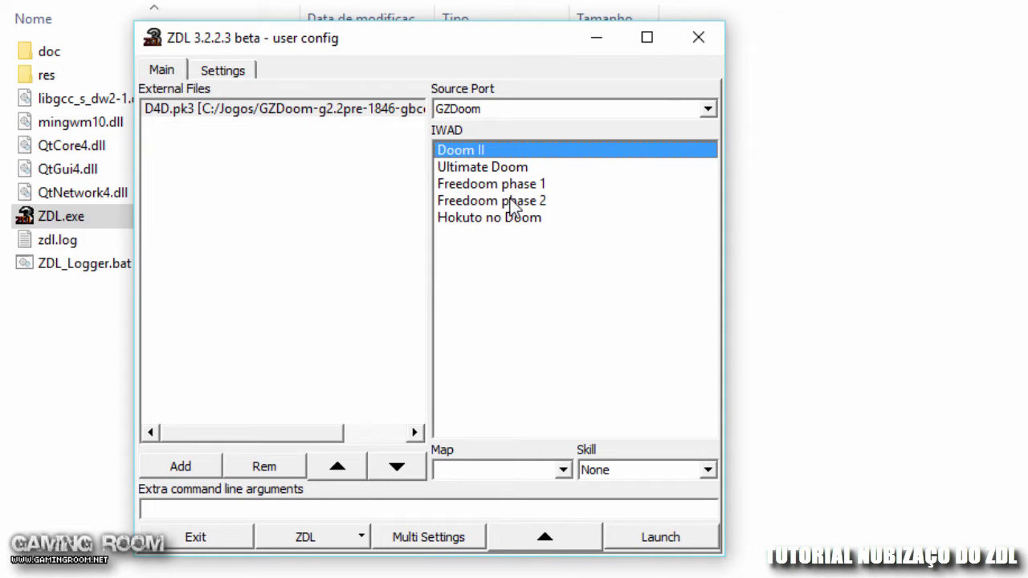
left_click(488, 166)
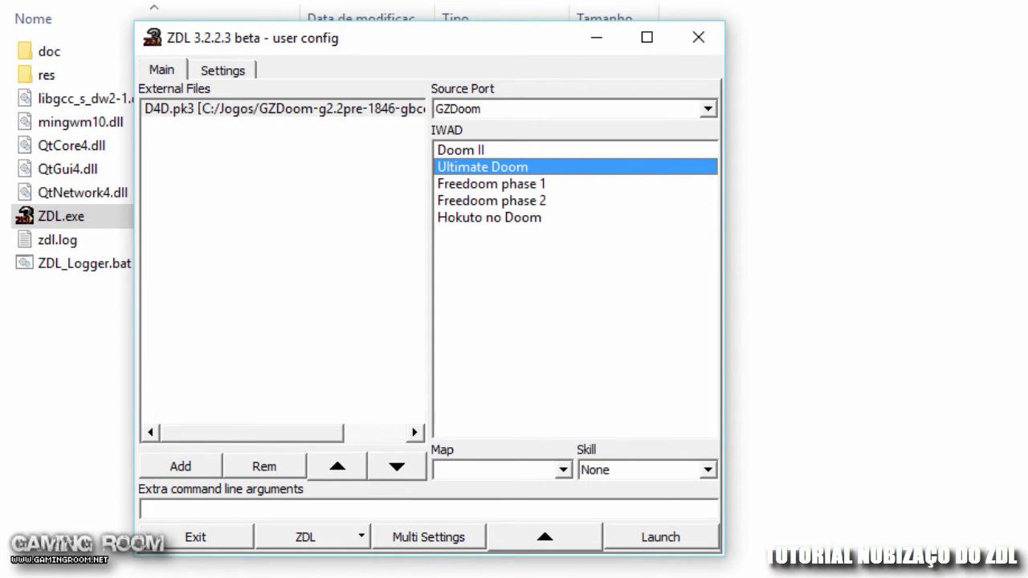
left_click(679, 542)
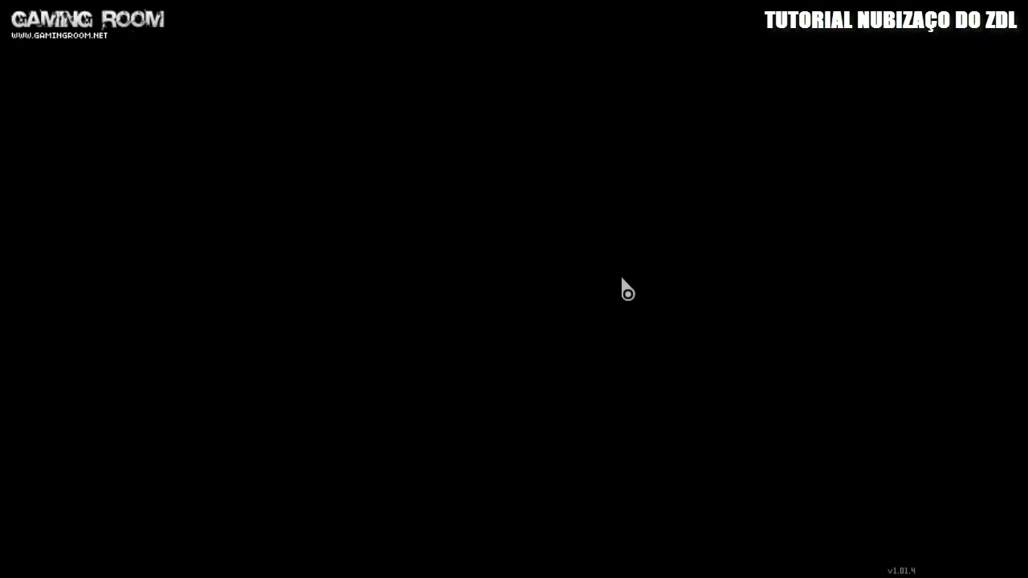
left_click(494, 226)
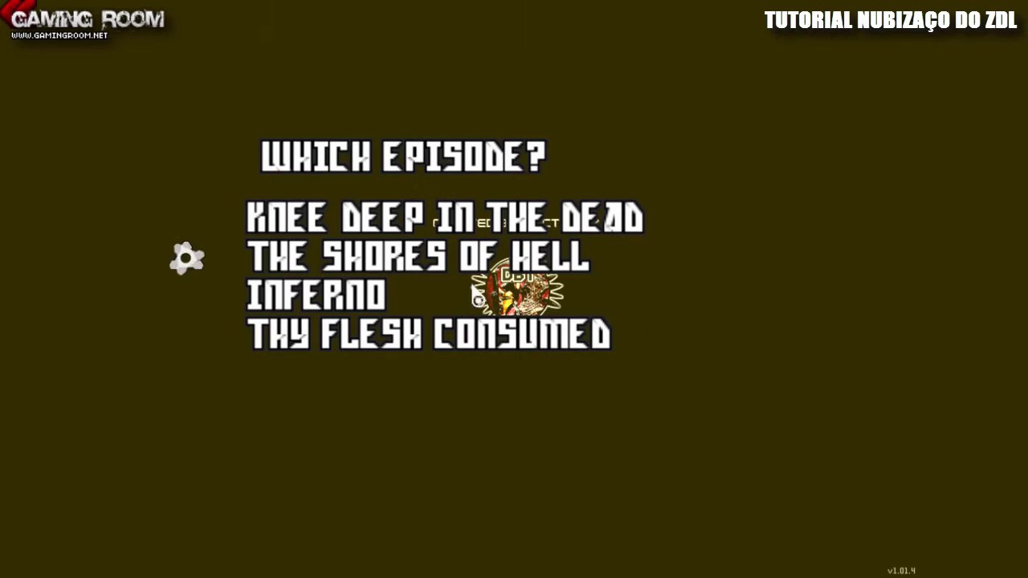
left_click(344, 229)
left_click(338, 336)
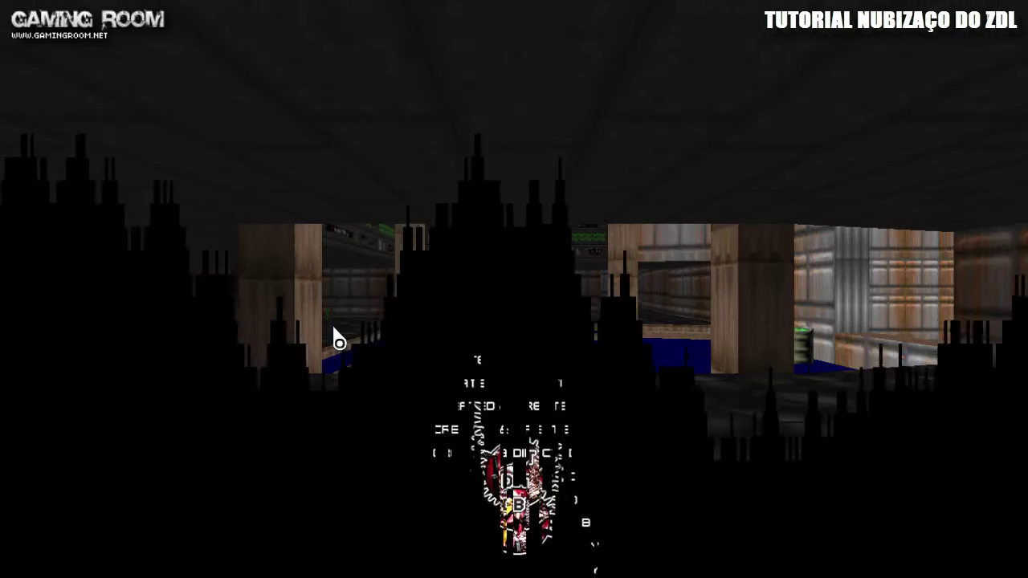
key("w")
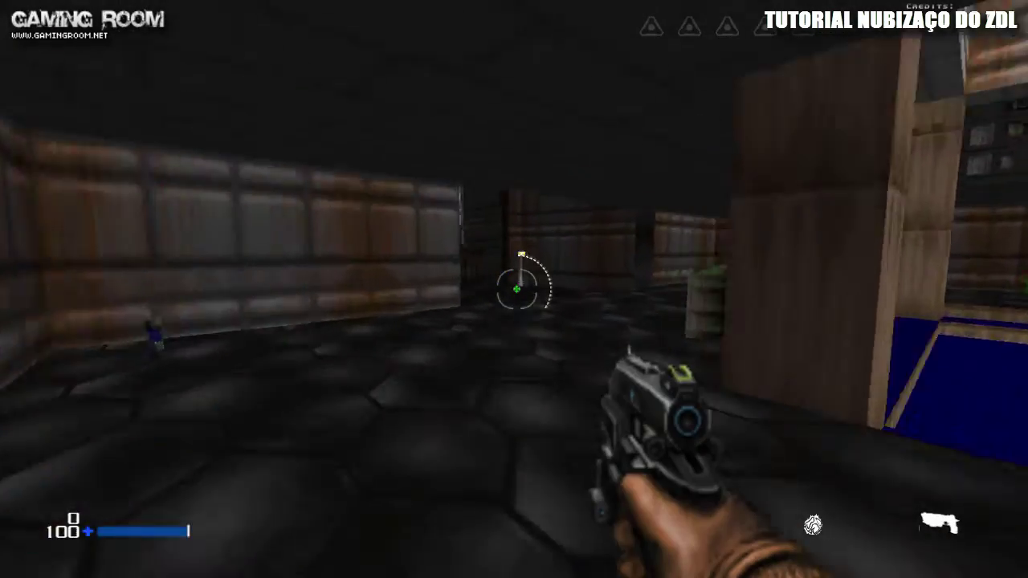
key("w")
key("w")
left_click(517, 289)
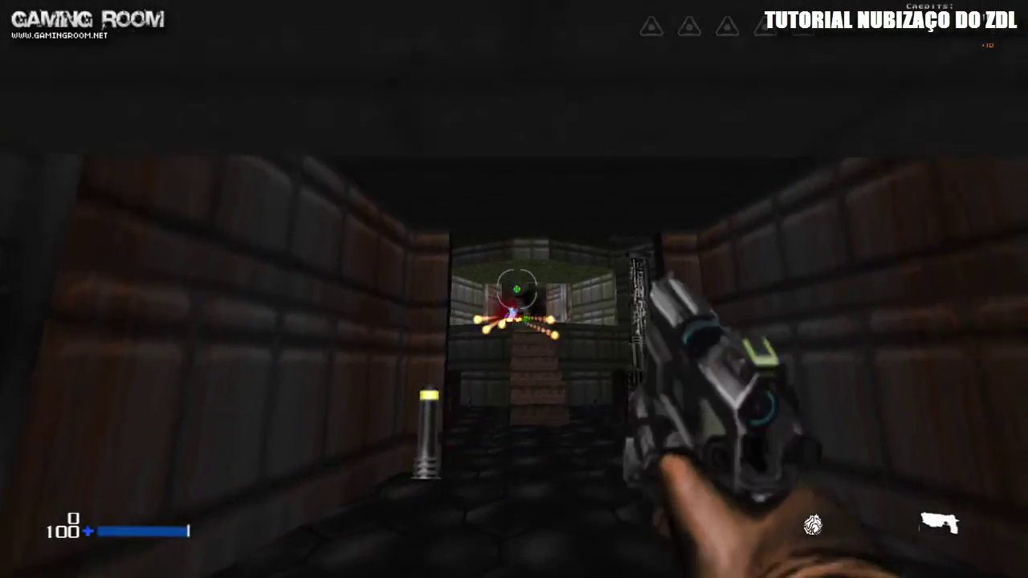
key("w")
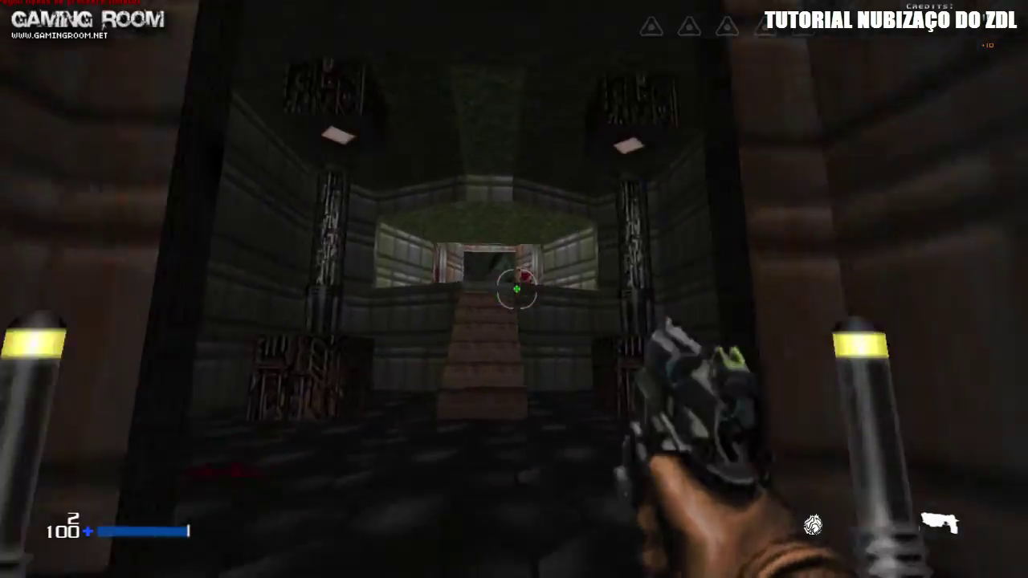
left_click(517, 289)
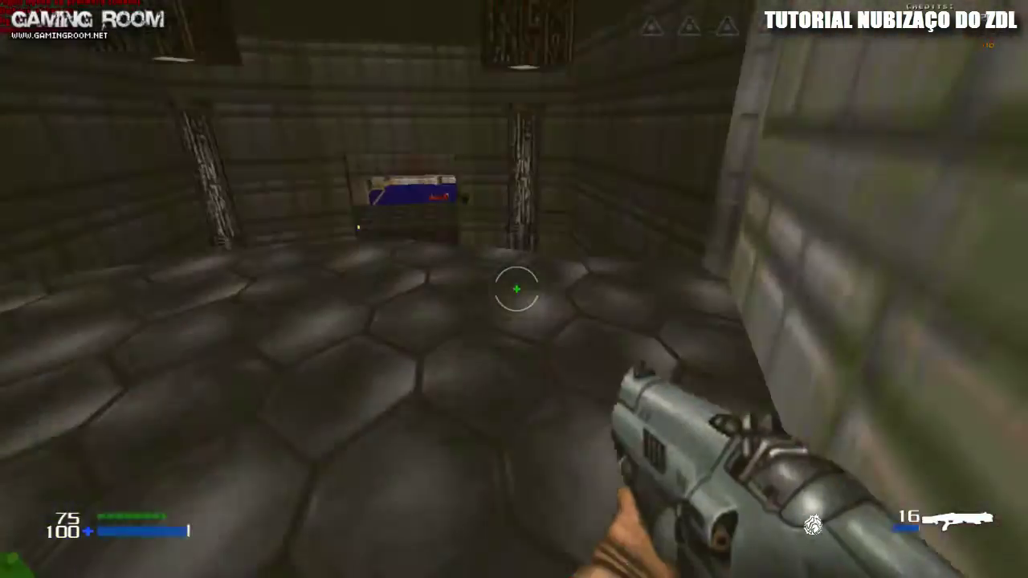
key("w")
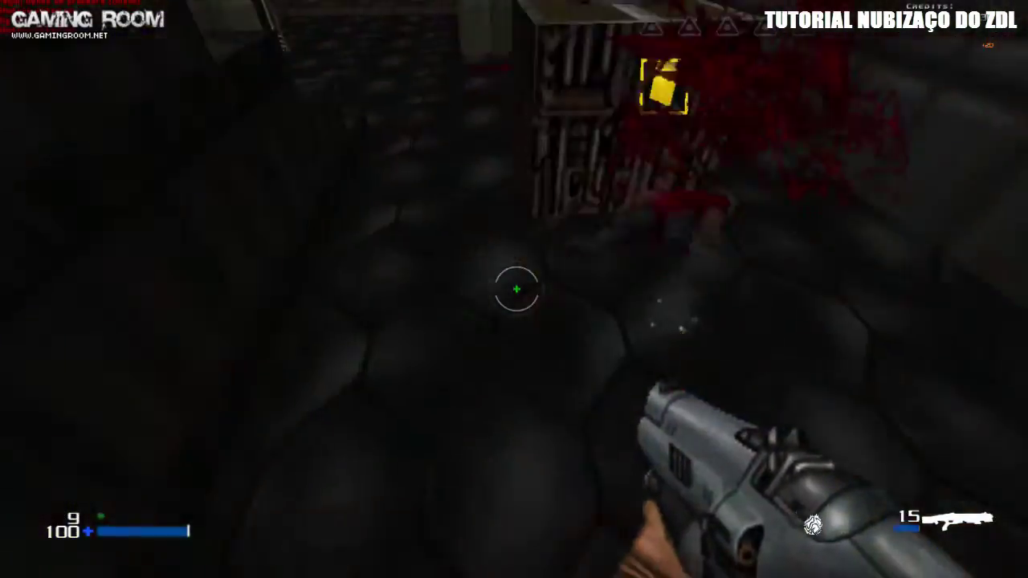
key("w")
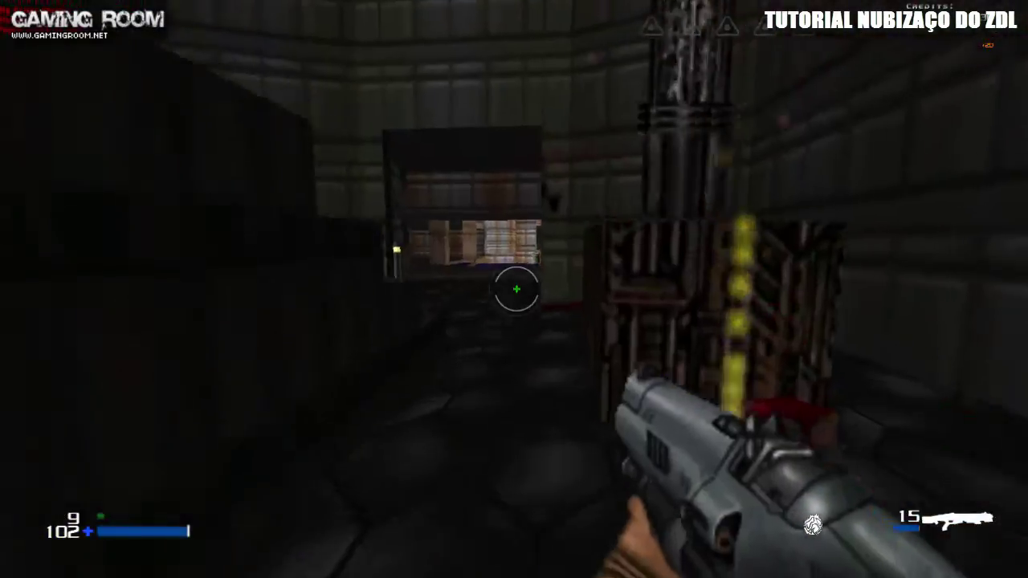
left_click(516, 289)
key("w")
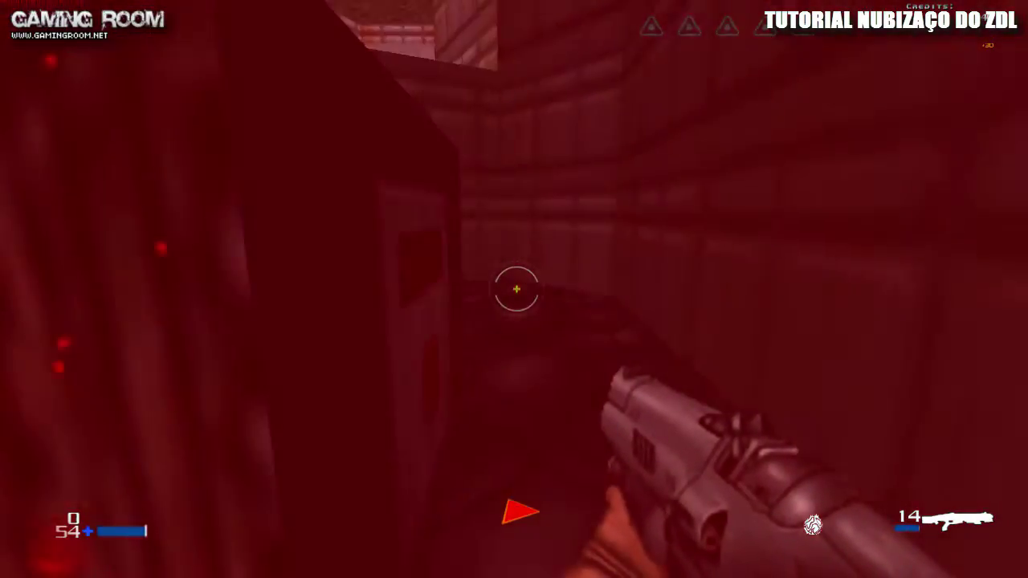
key("w")
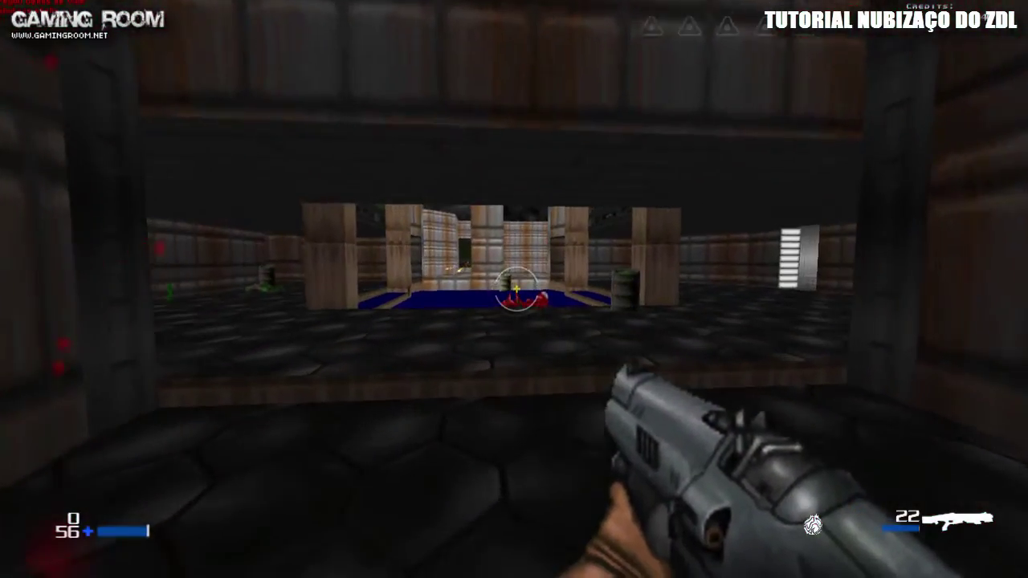
left_click(517, 290)
key("w")
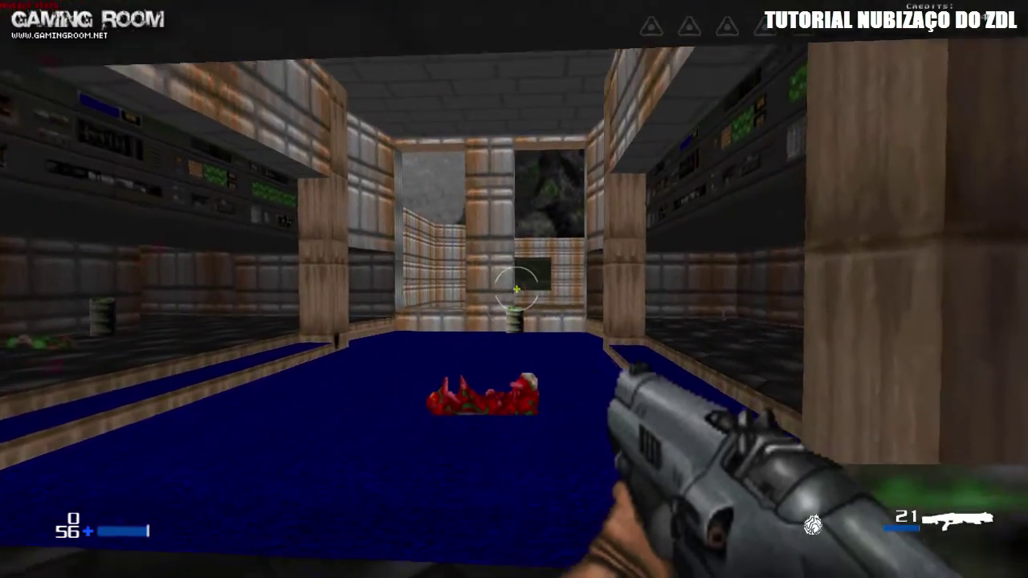
left_click(517, 290)
key("w")
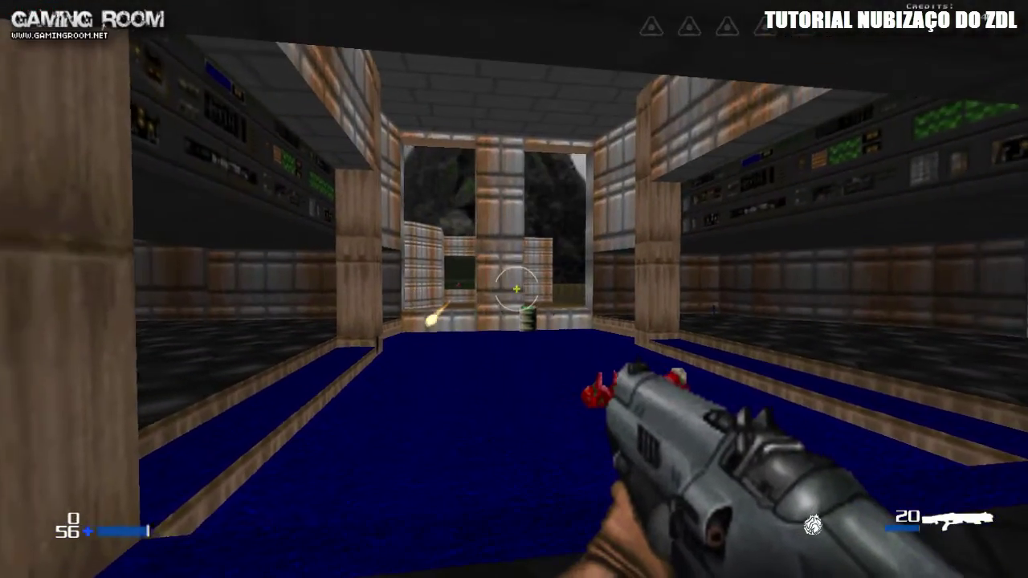
Quit the running game and remove D4D.pk3 from the launcher's external files
key("Escape")
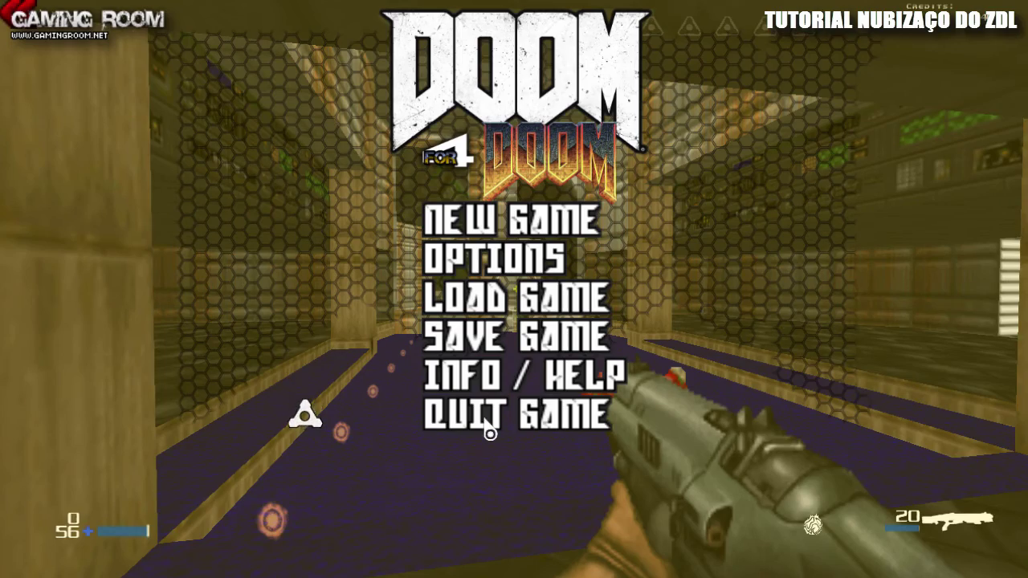
left_click(490, 434)
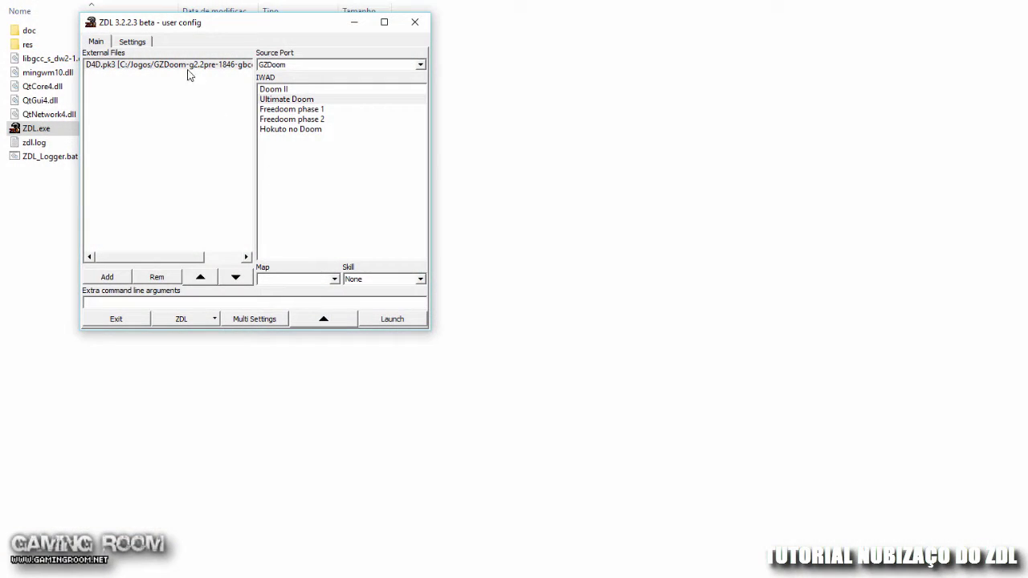
left_click(184, 67)
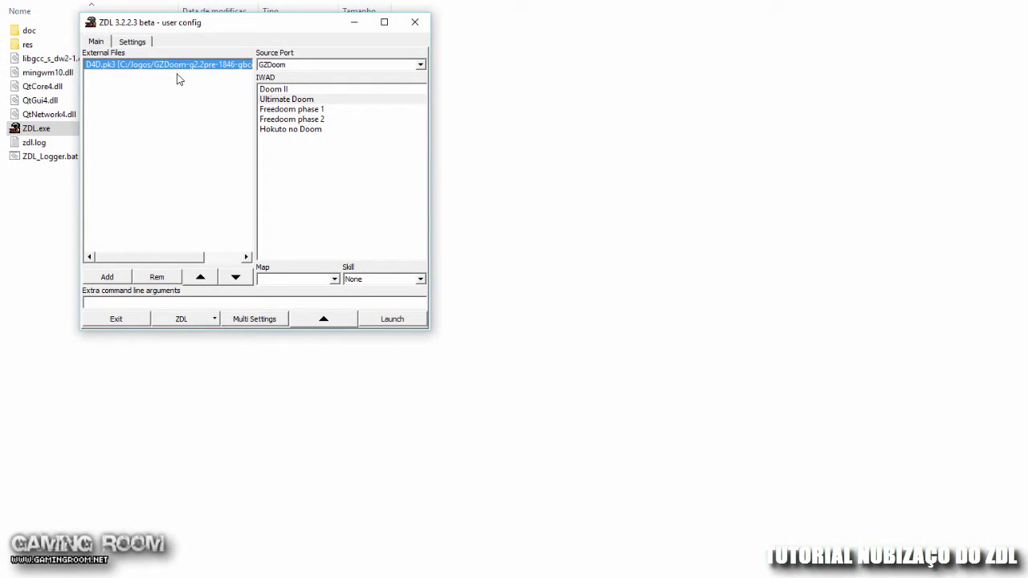
left_click(158, 278)
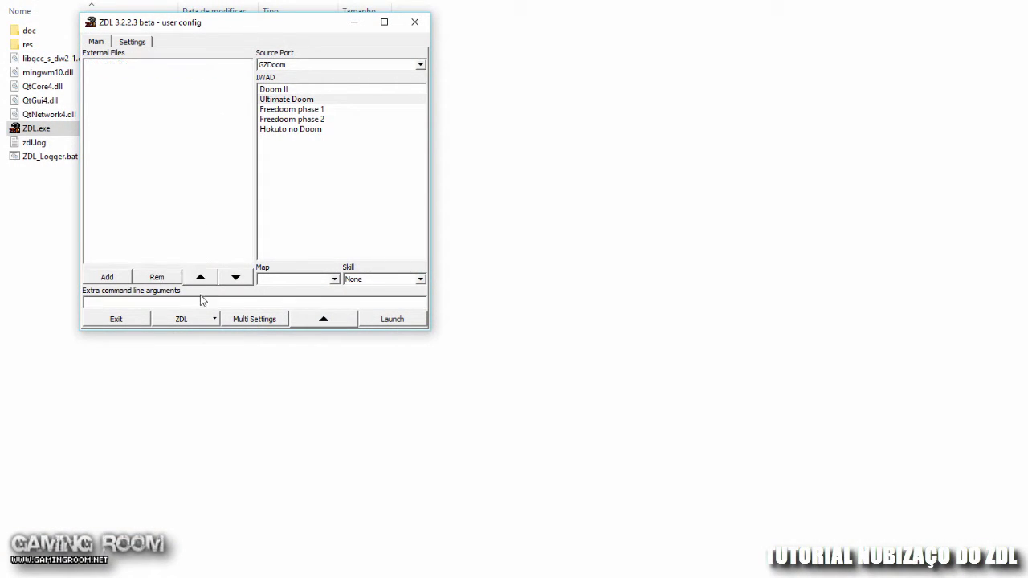
Add Guncaster.pk3 from the GZDoom-g2.2pre-1846-gbce9929 folder to the launcher's external files
left_click(111, 280)
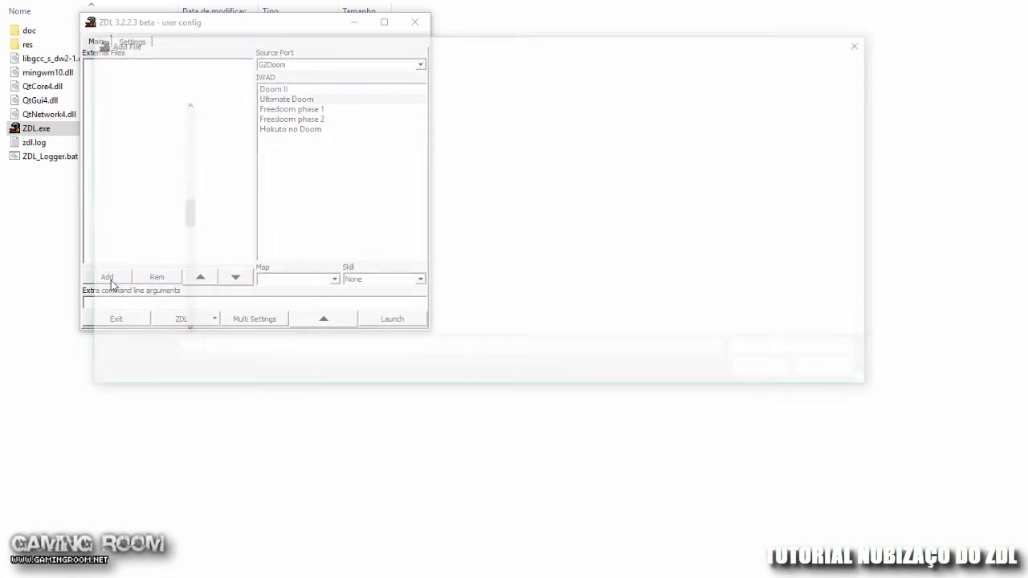
left_click(242, 208)
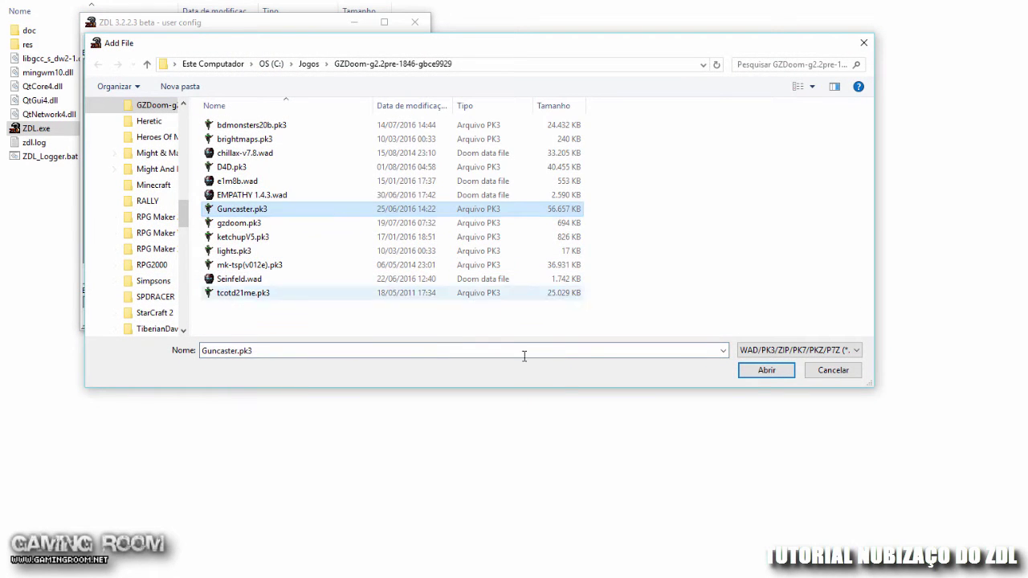
left_click(773, 371)
Review the available IWADs, the configured source ports, and the map and skill choices for launching with Guncaster.pk3
left_click(321, 121)
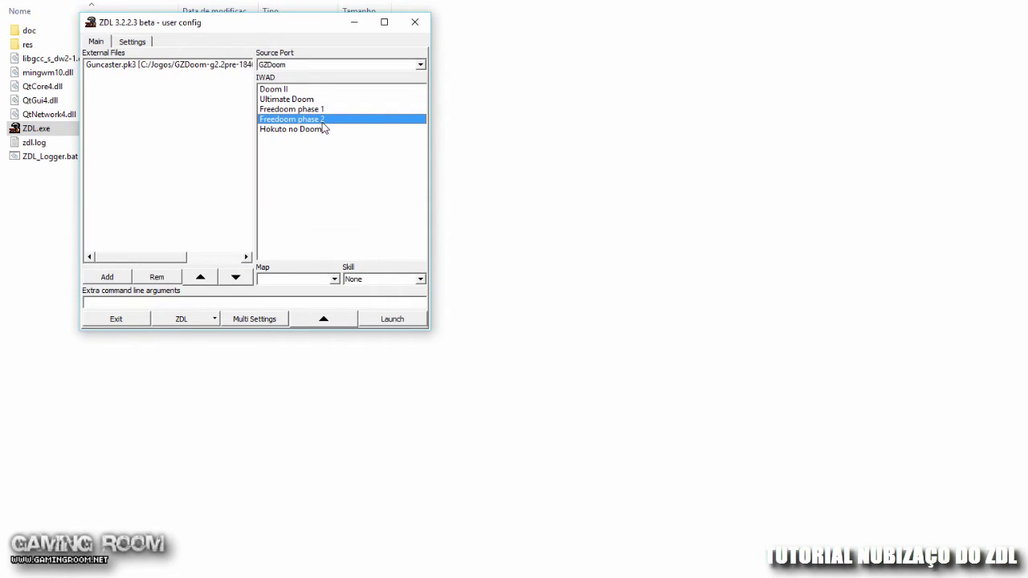
left_click(310, 130)
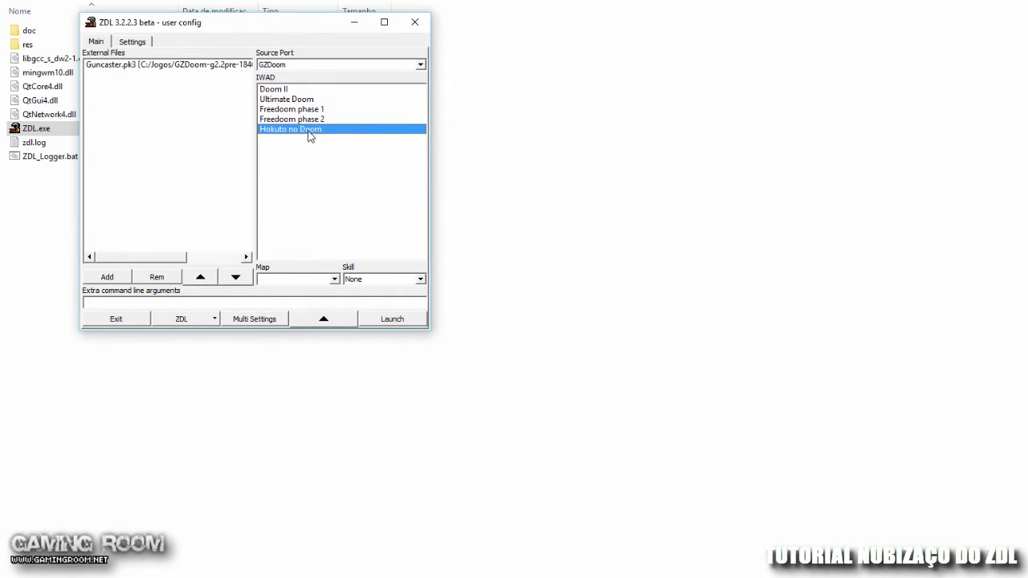
left_click(313, 118)
left_click(311, 112)
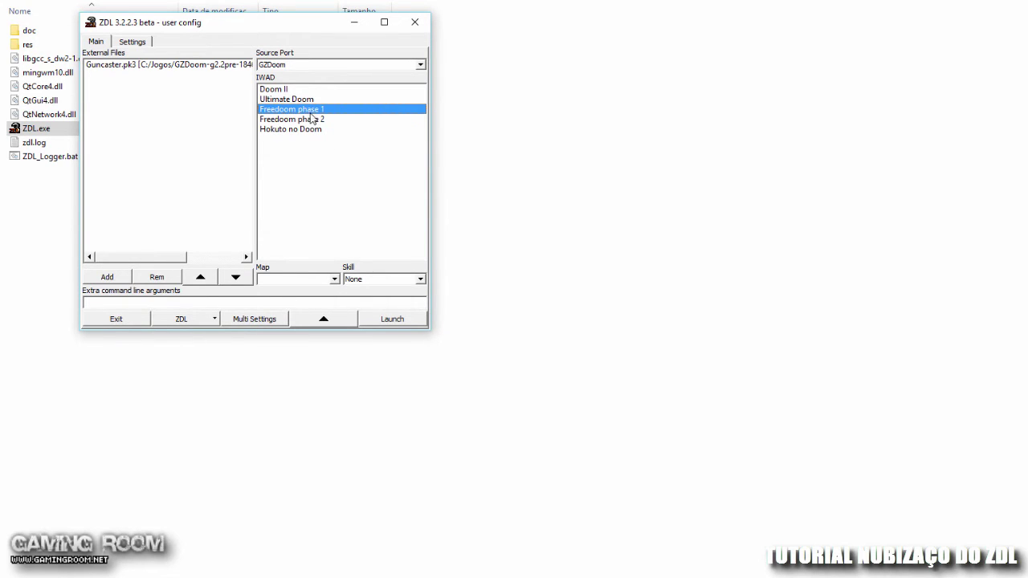
left_click(147, 69)
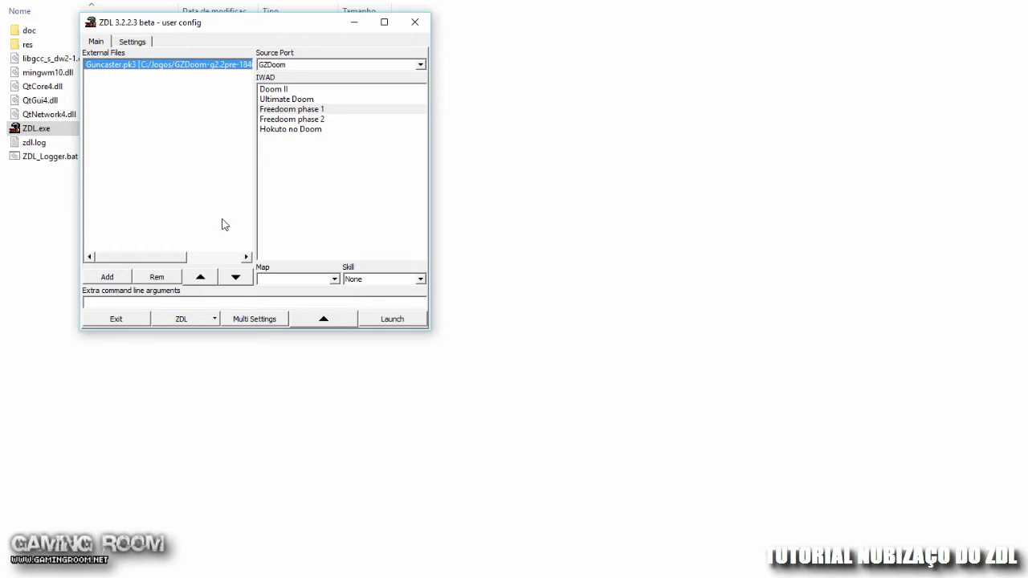
left_click(132, 42)
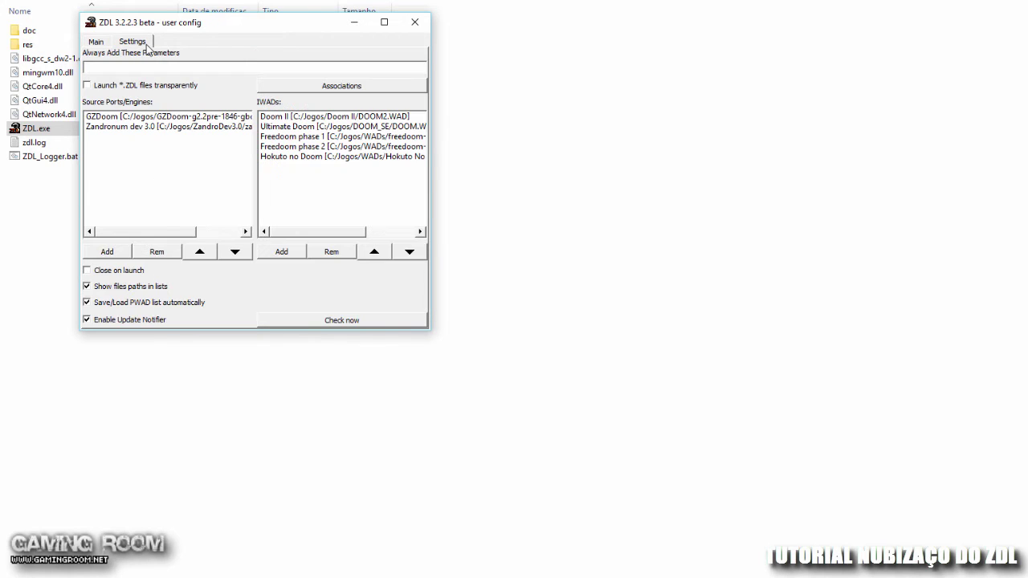
left_click(95, 42)
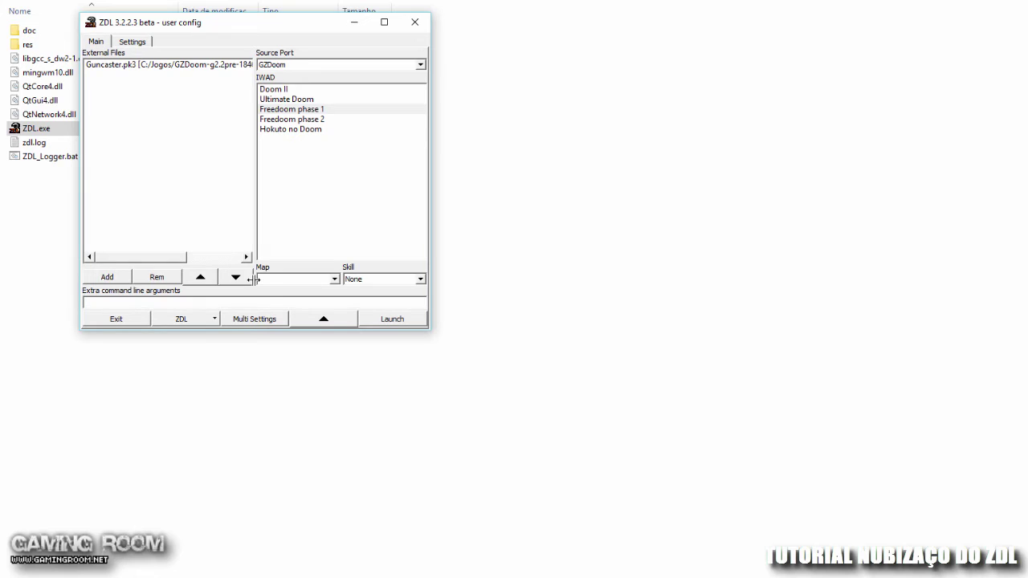
left_click(335, 280)
left_click_drag(336, 312, 337, 364)
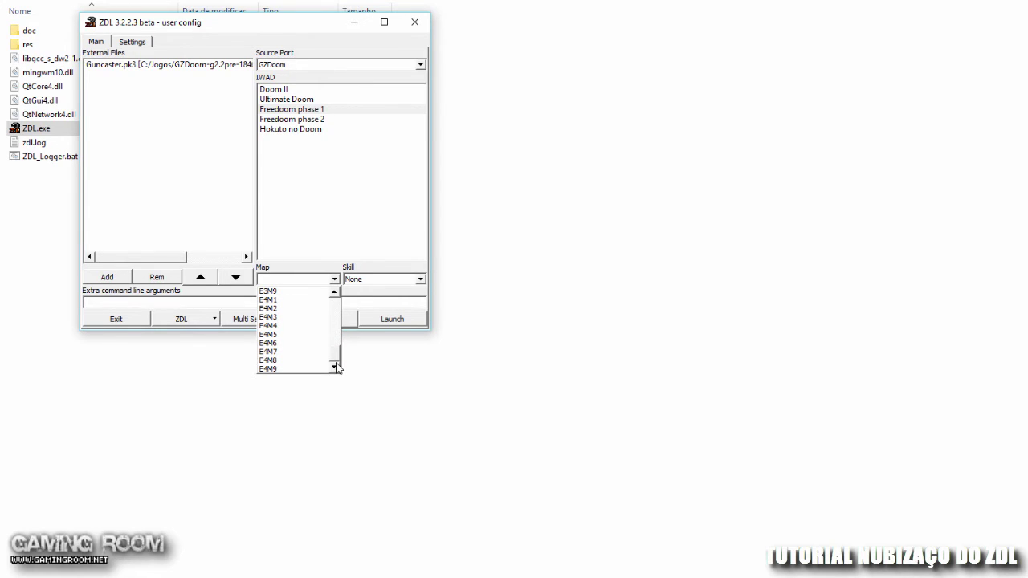
left_click(418, 280)
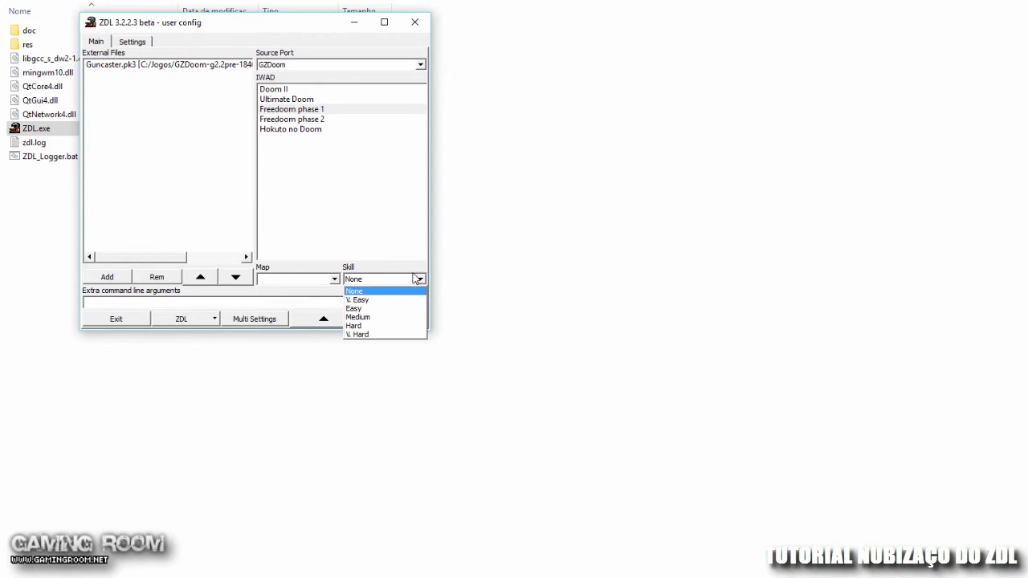
left_click(367, 221)
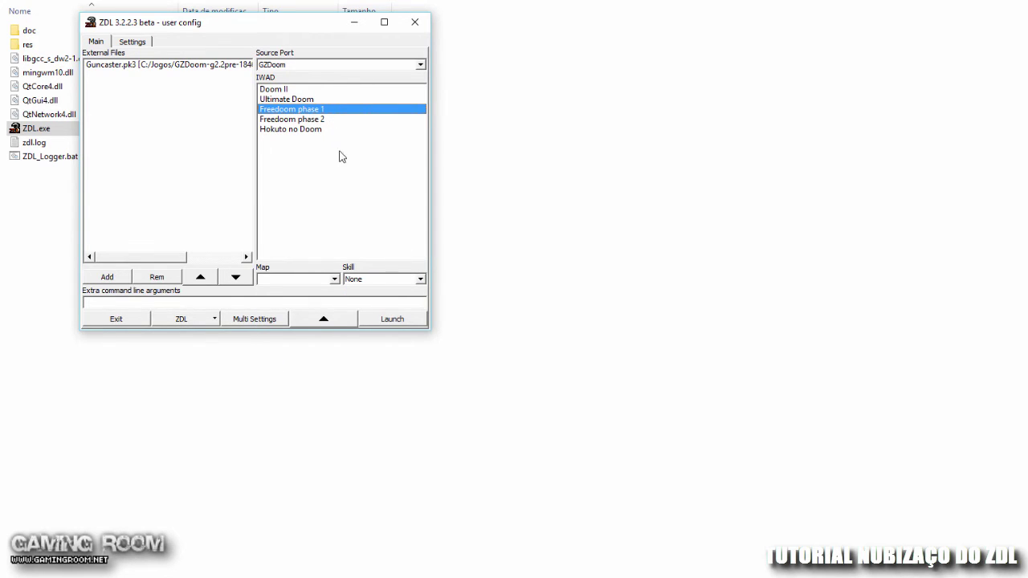
Launch the Doom II IWAD with Guncaster.pk3 in GZDoom and start a new game at the Wyrm skill level
left_click(286, 88)
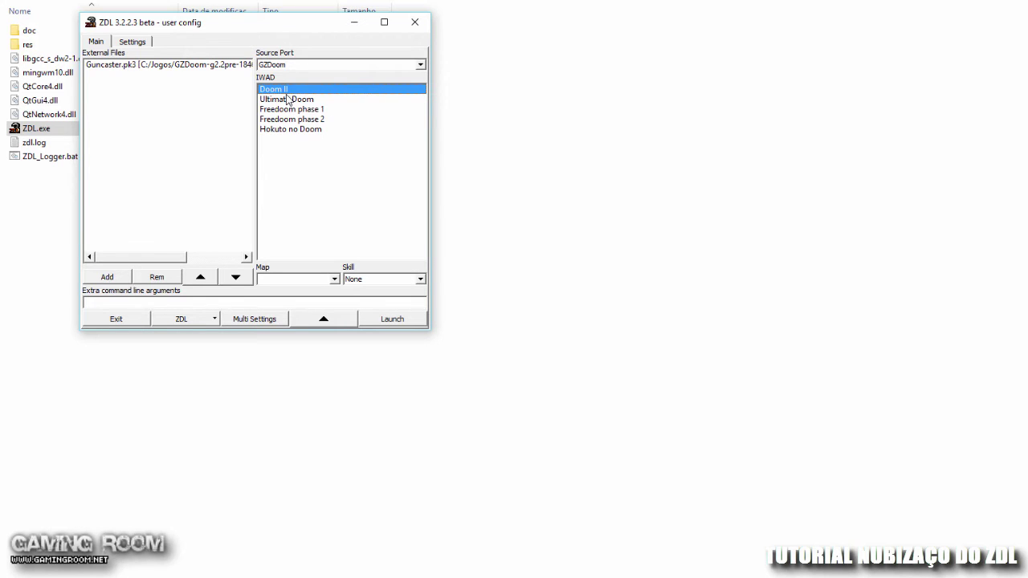
left_click(388, 320)
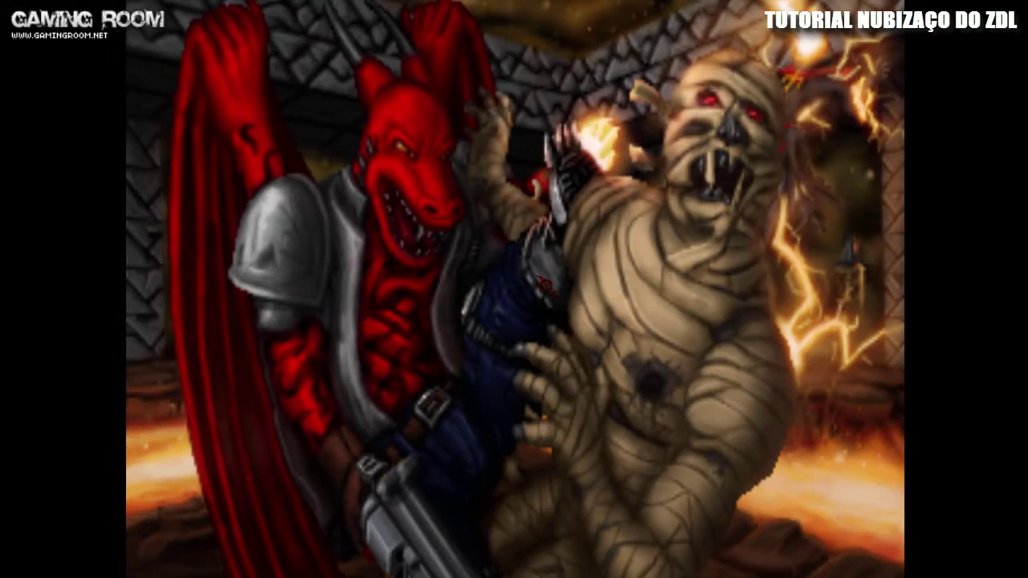
key("Escape")
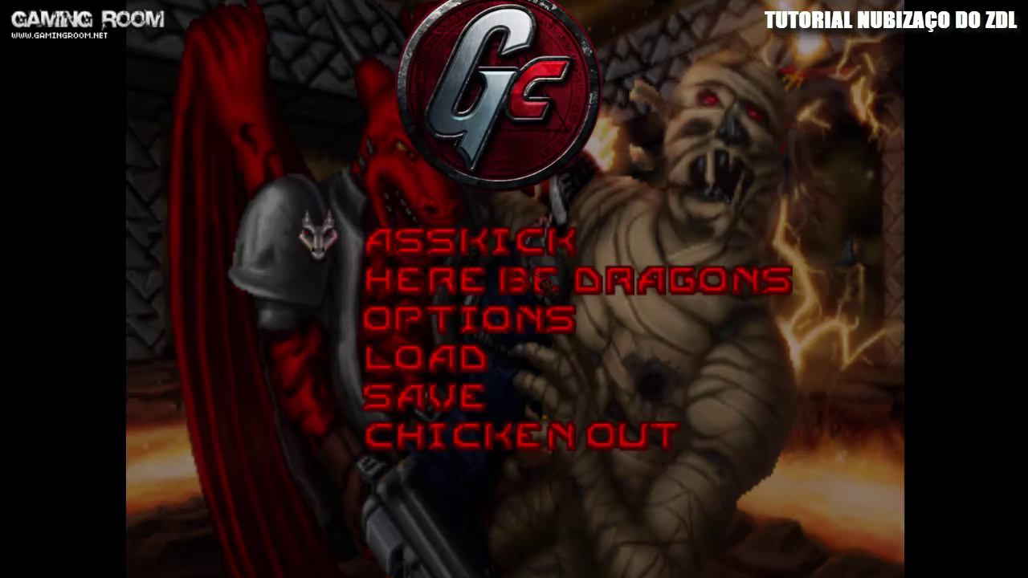
key("Return")
key("Up")
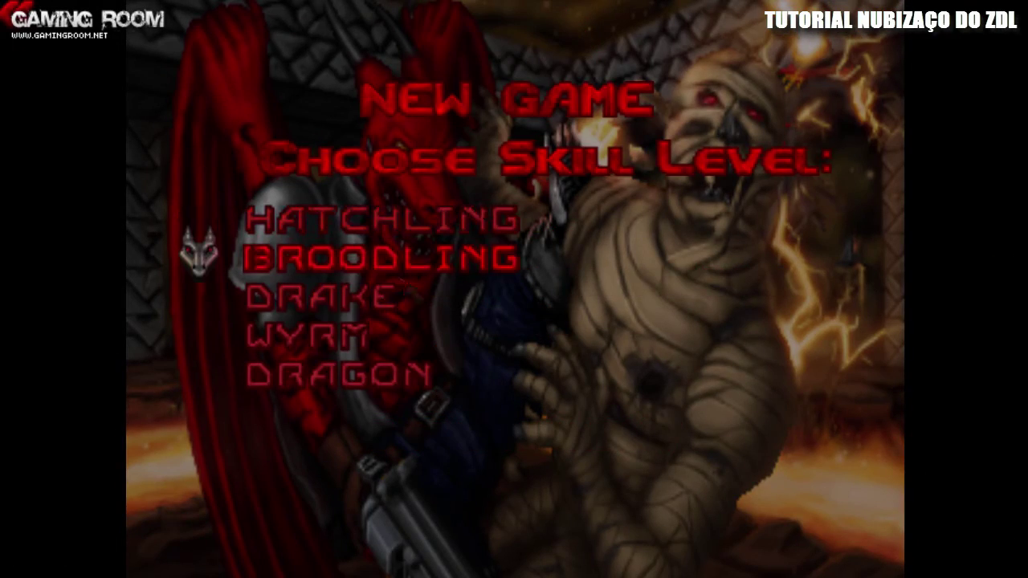
left_click(360, 337)
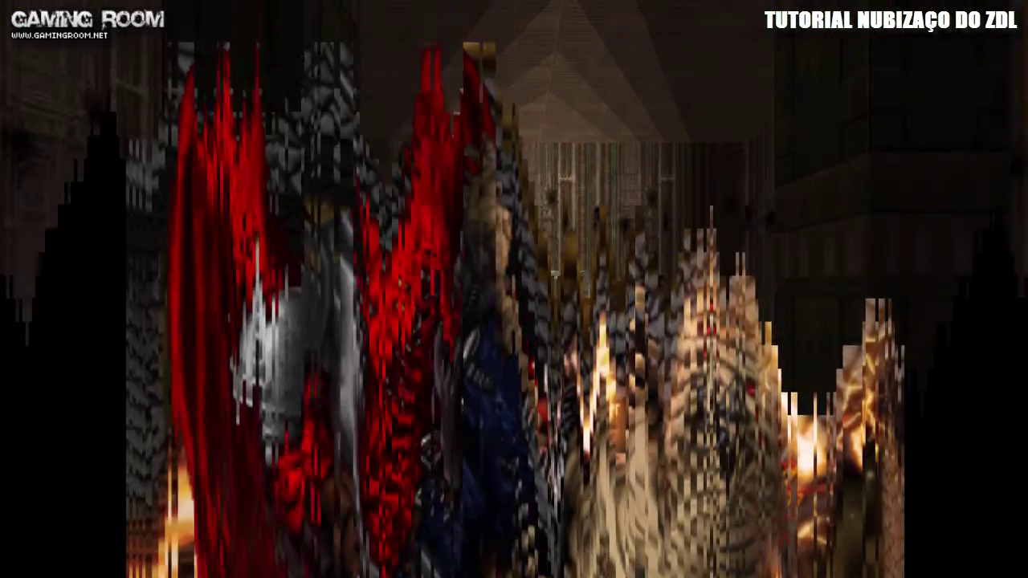
Test the mod by advancing through the first room into the green corridor and shooting enemies with the revolver
key("q")
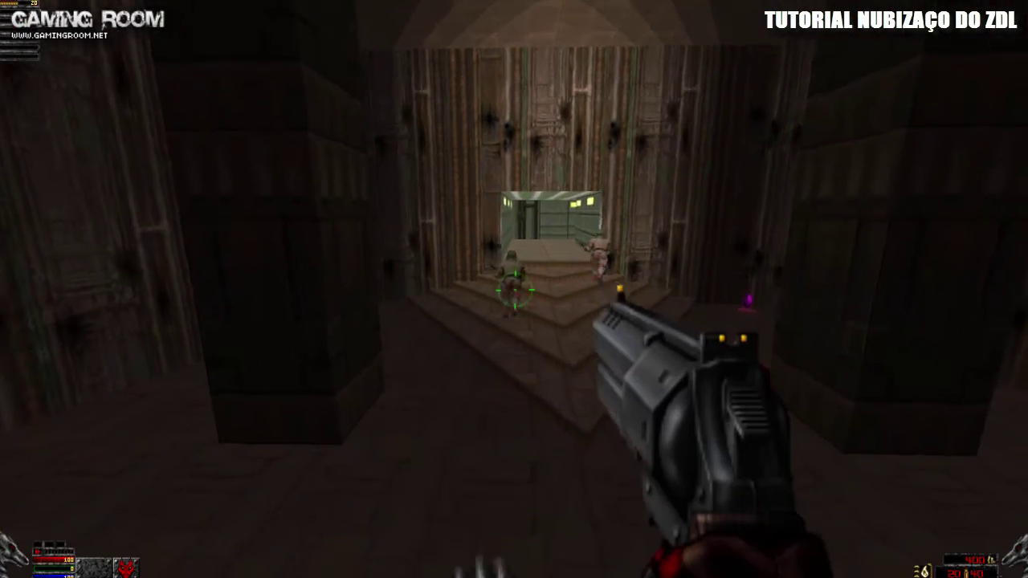
key("w")
key("q")
key("w")
key("q")
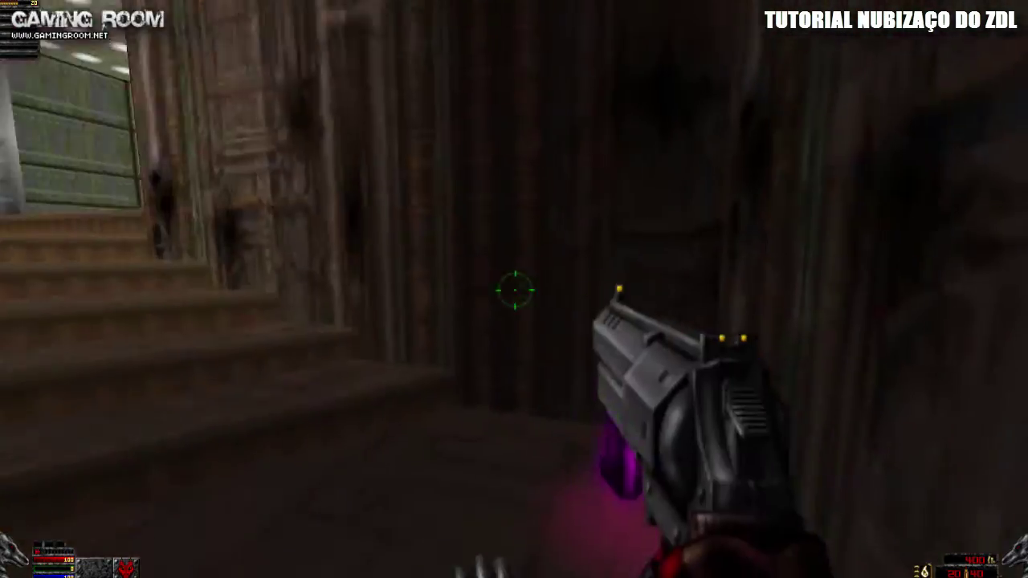
left_click(515, 290)
key("w")
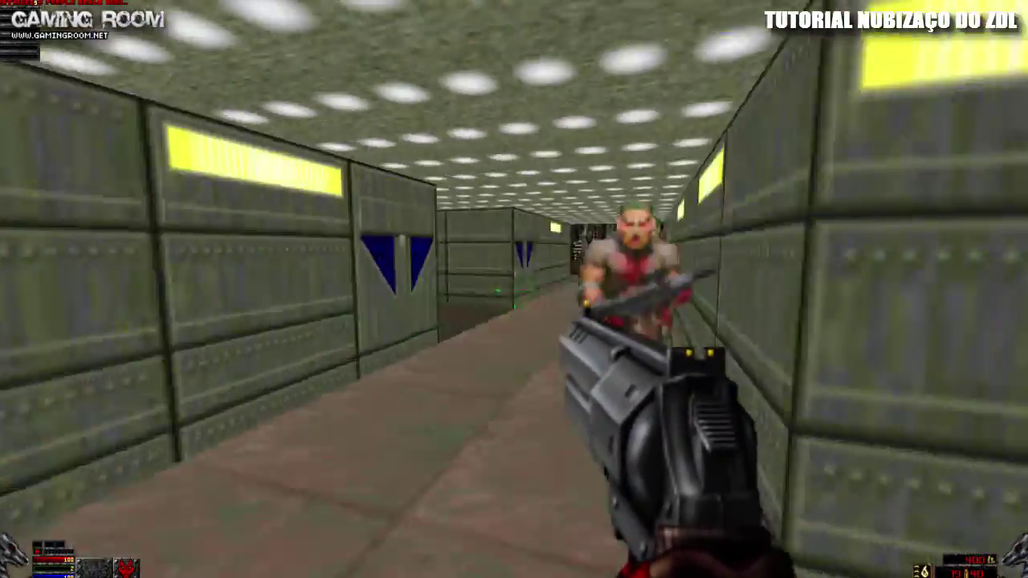
left_click(515, 290)
key("w")
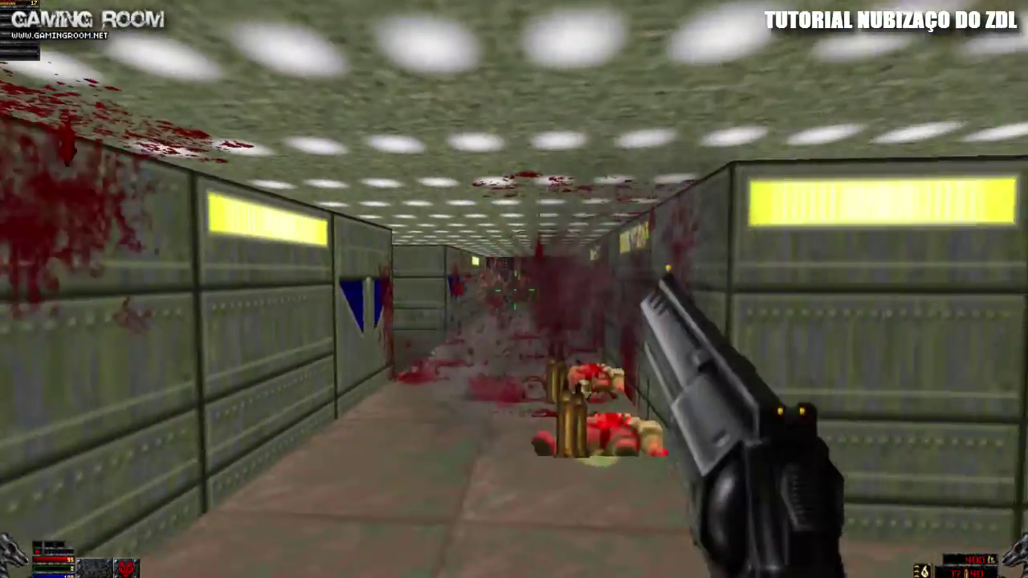
left_click(515, 290)
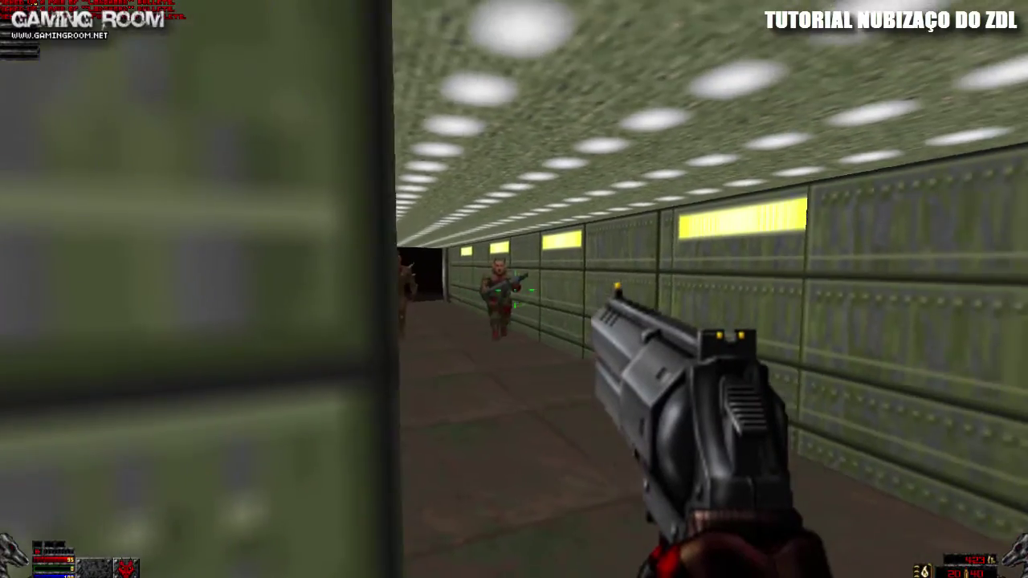
key("ctrl")
key("w")
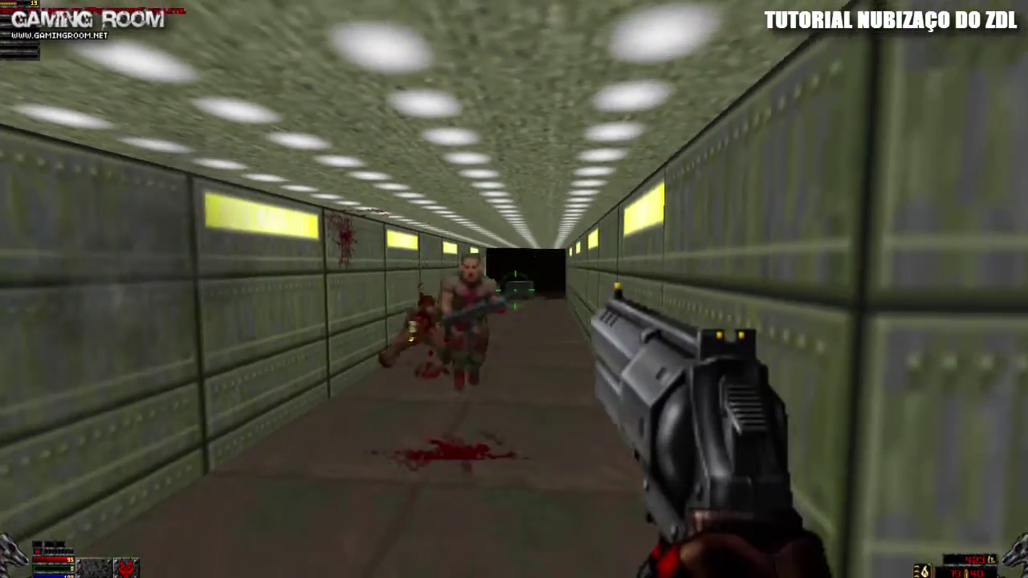
Switch to the fists and fight the remaining corridor enemies at close range
key("1")
key("w")
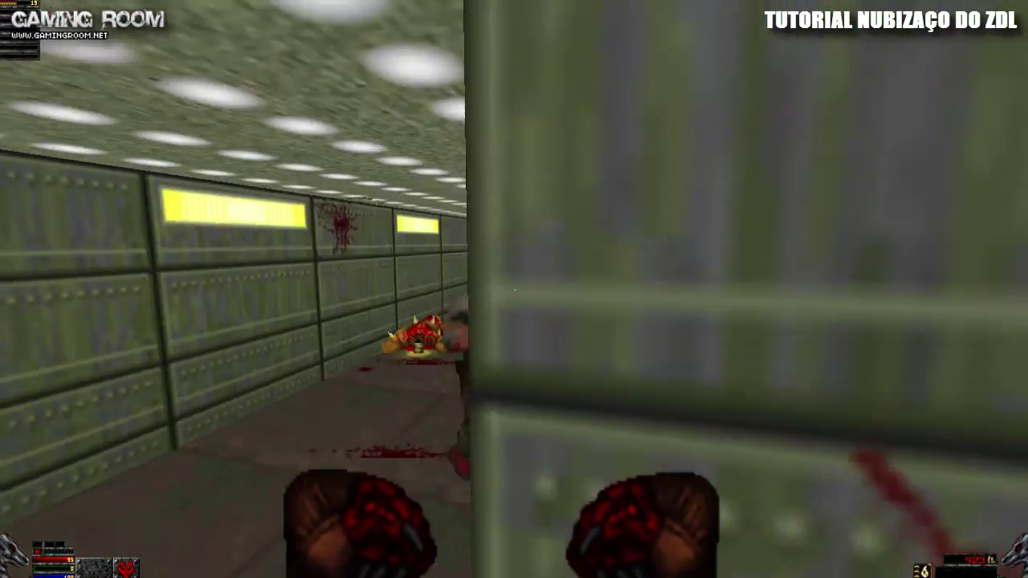
key("ctrl")
key("w")
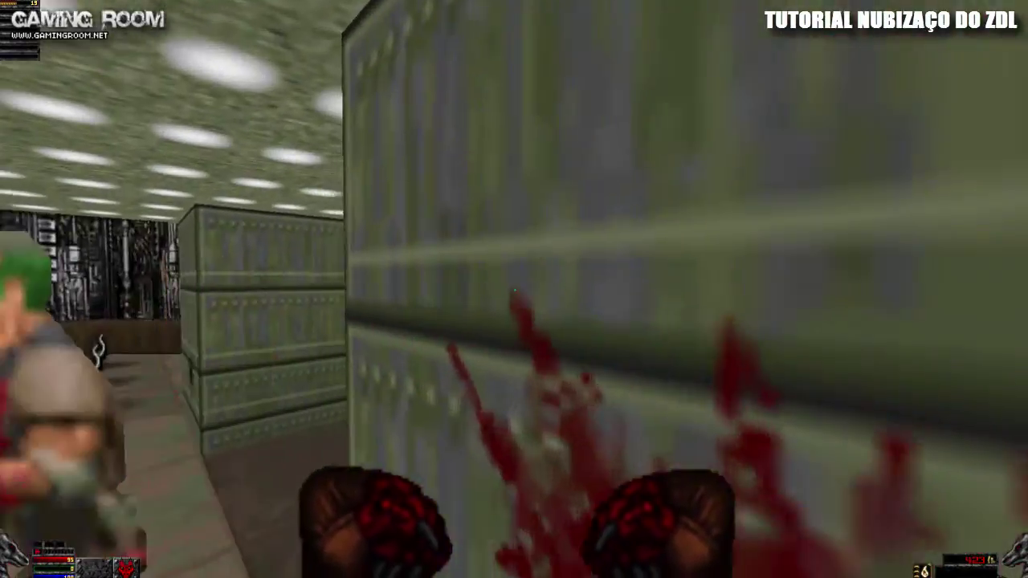
key("ctrl")
key("Right")
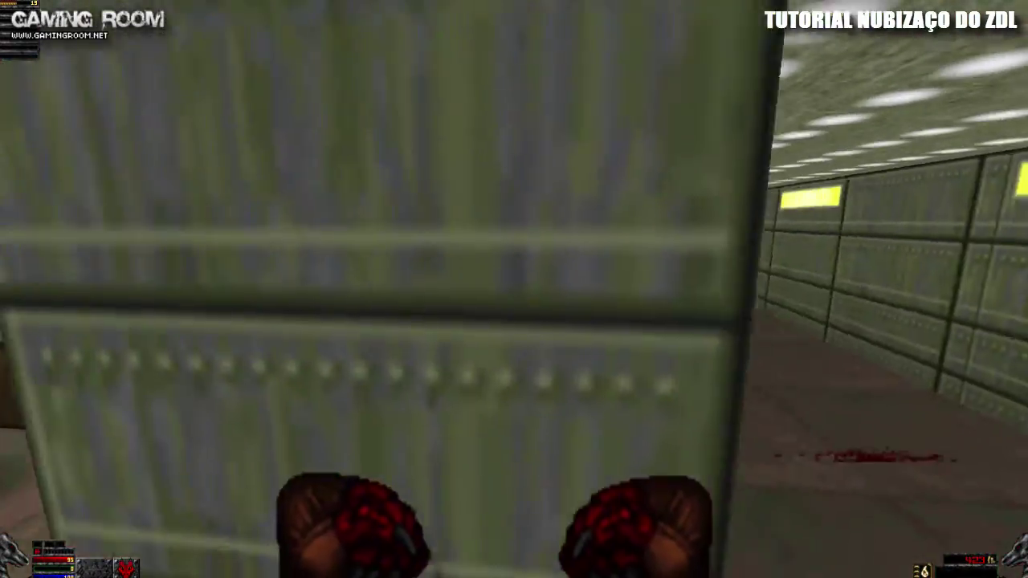
Quit the running Guncaster game with the Chicken Out option
key("Escape")
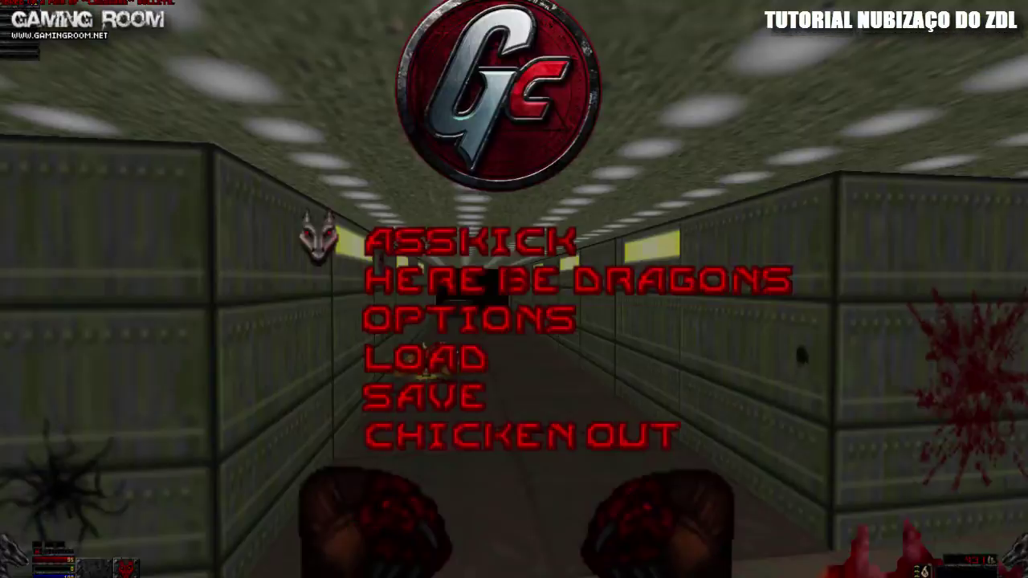
key("Up")
key("Return")
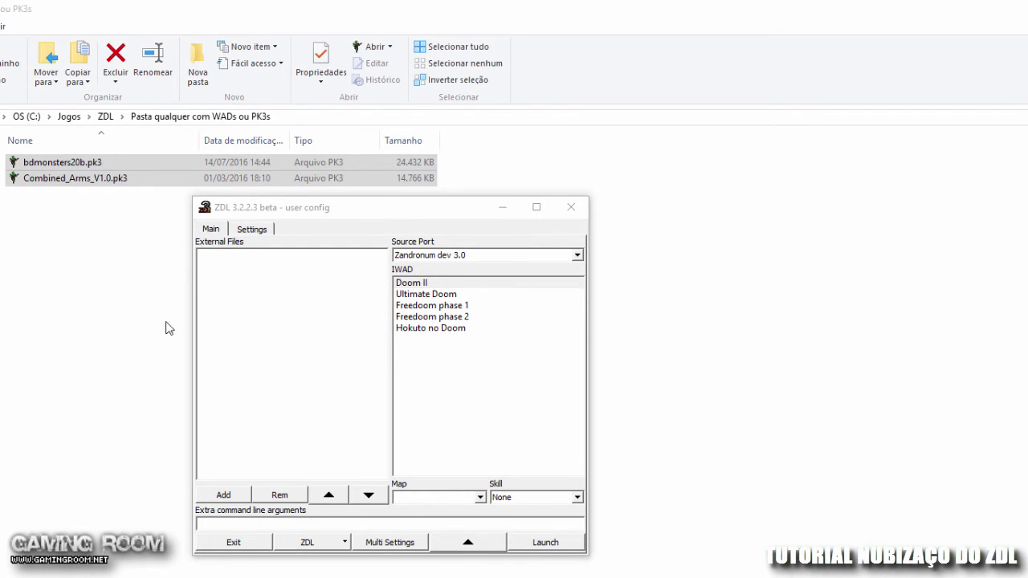
Add bdmonsters20b.pk3 and Combined_Arms_V1.0.pk3 together from the File Explorer folder to ZDL's external files
left_click(283, 330)
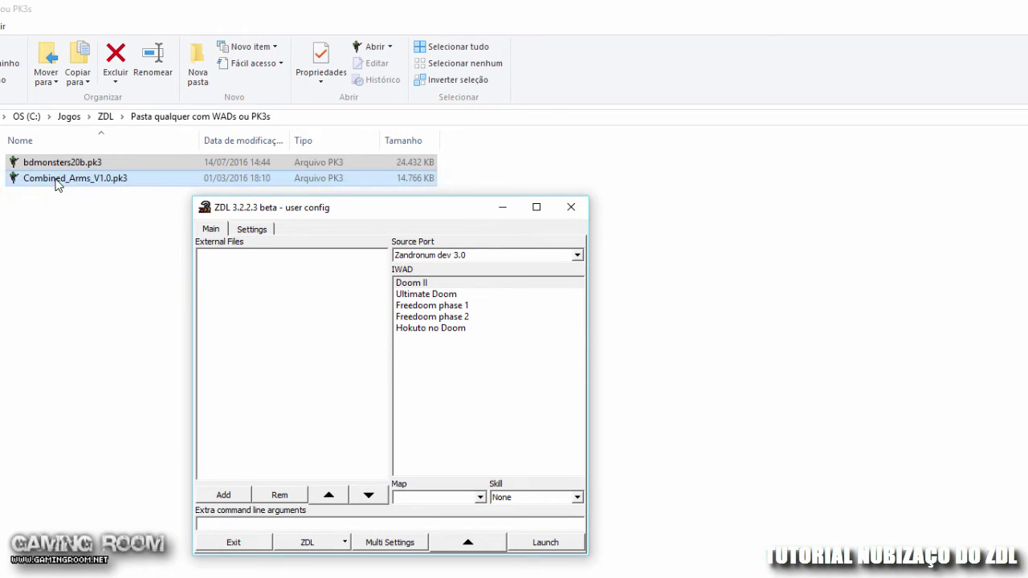
left_click(57, 275)
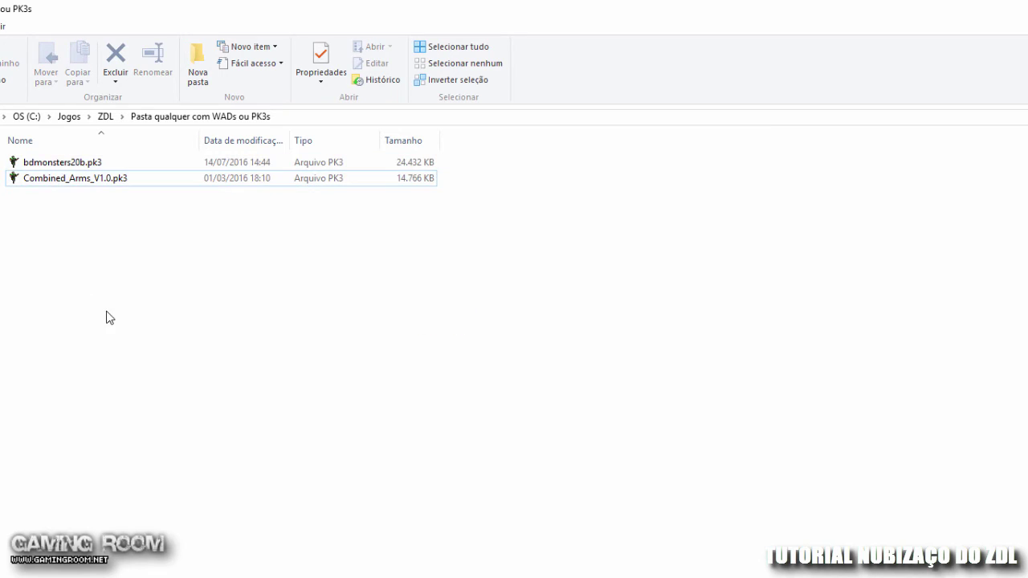
left_click_drag(108, 317, 62, 157)
key("alt+Tab")
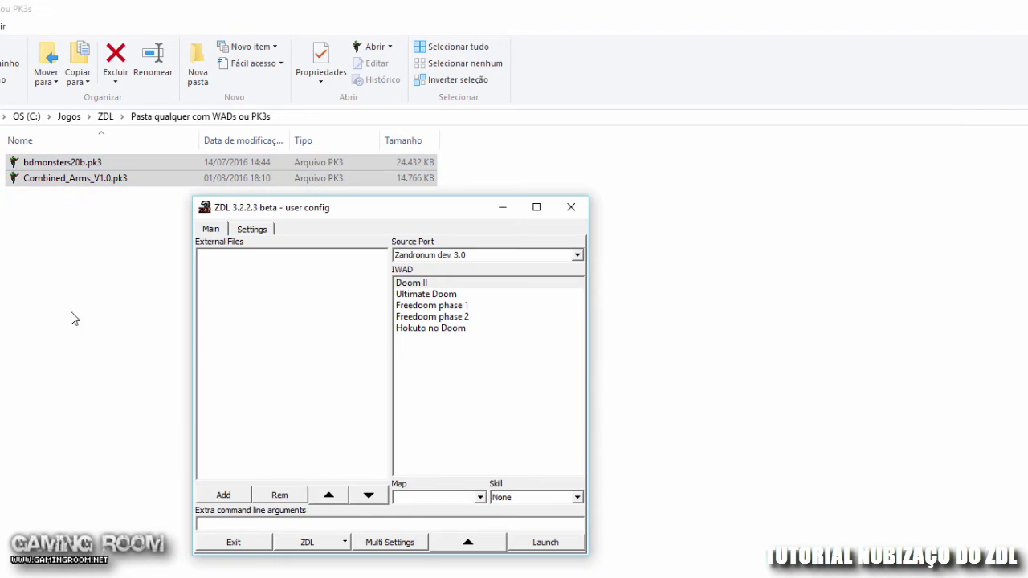
left_click_drag(114, 221, 80, 163)
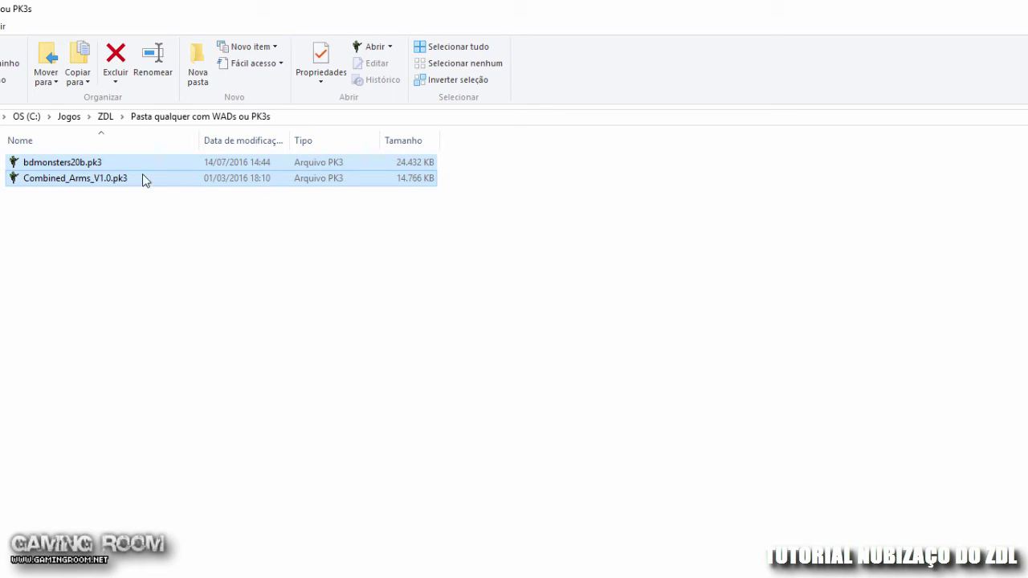
left_click_drag(241, 577, 264, 306)
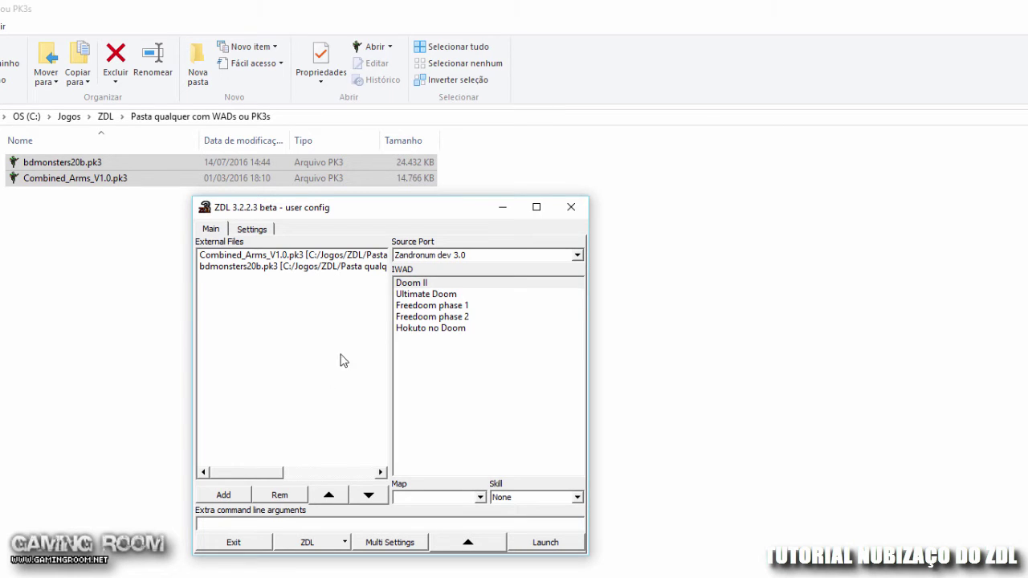
left_click(318, 257)
left_click(322, 268)
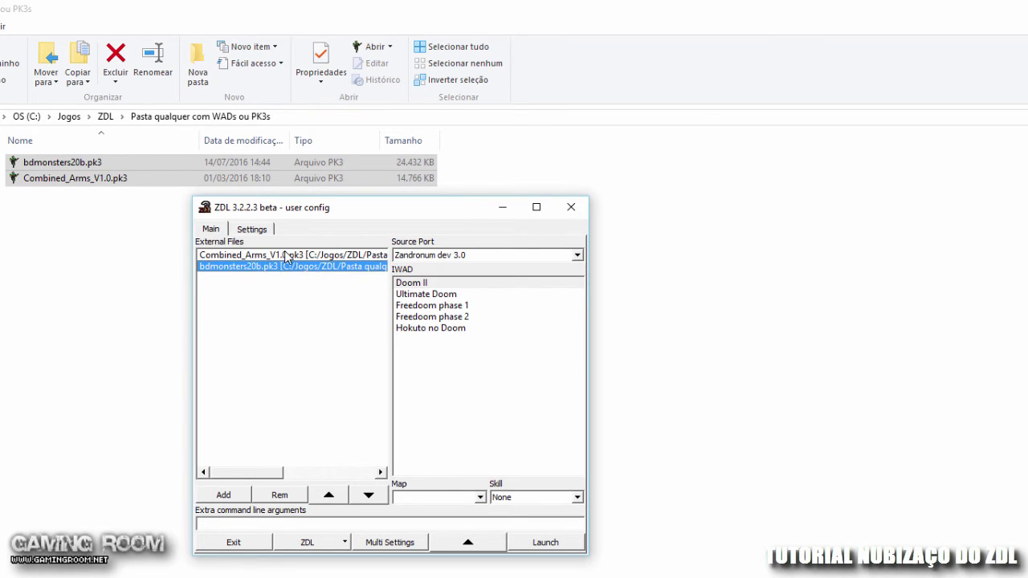
left_click(287, 255)
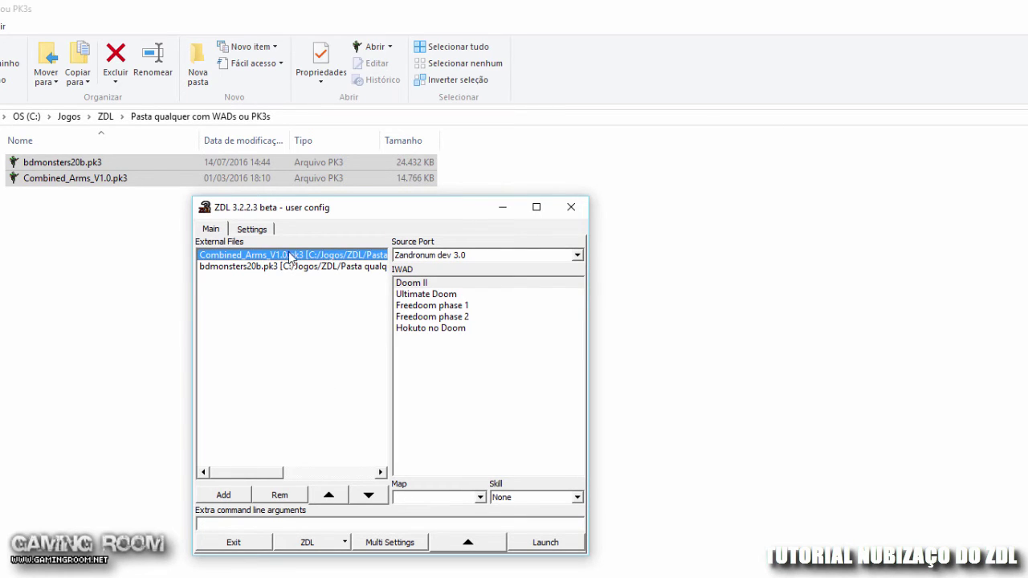
left_click(241, 270)
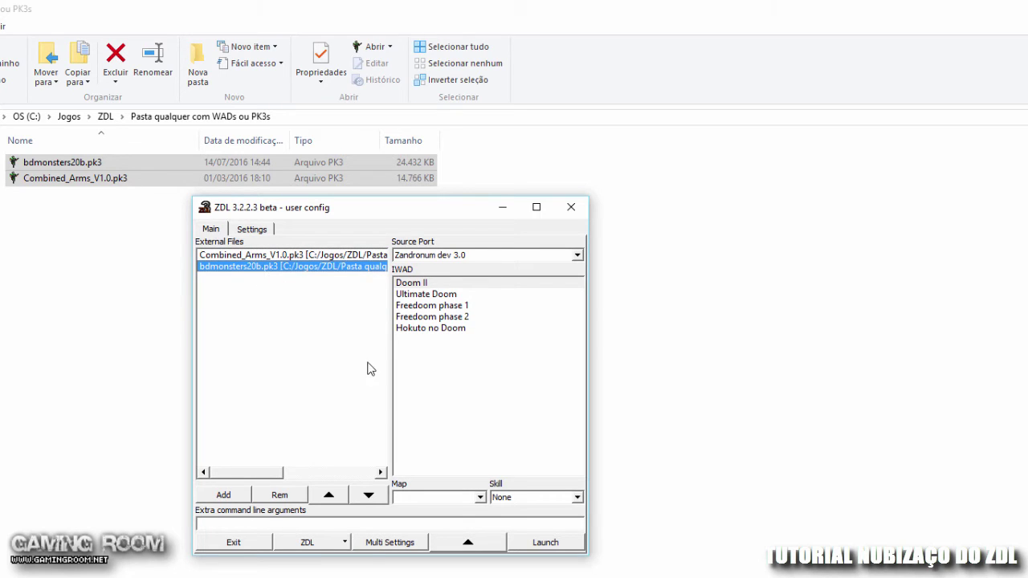
Move bdmonsters20b.pk3 above Combined_Arms_V1.0.pk3 in the external files load order, and return it to second place
left_click(297, 256)
left_click(308, 266)
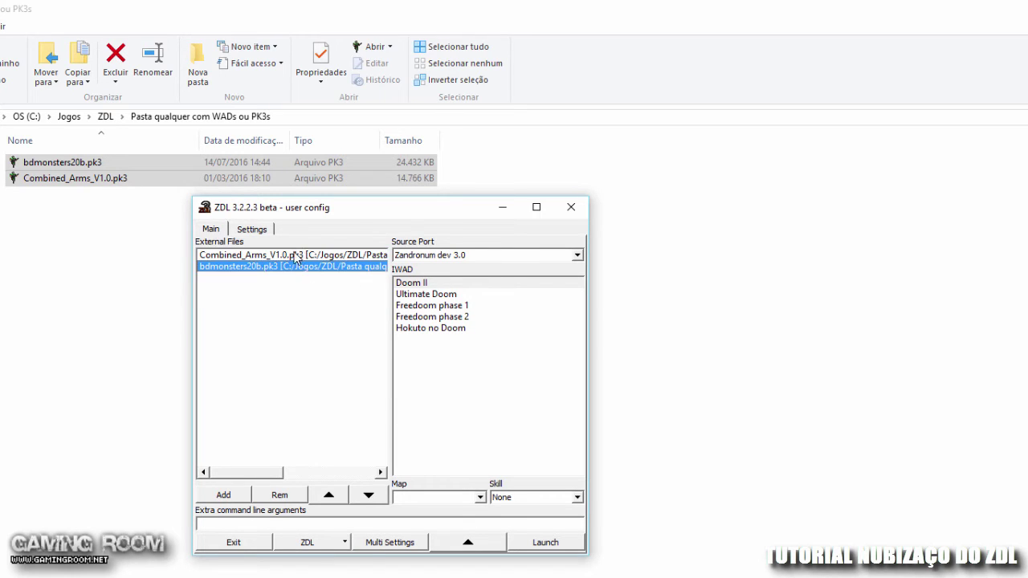
left_click(264, 258)
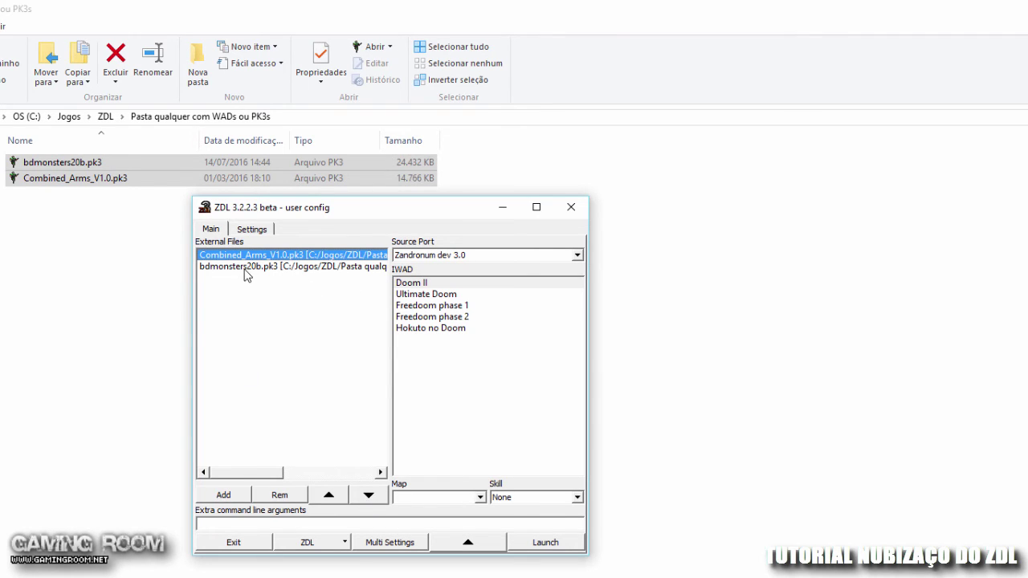
left_click(332, 268)
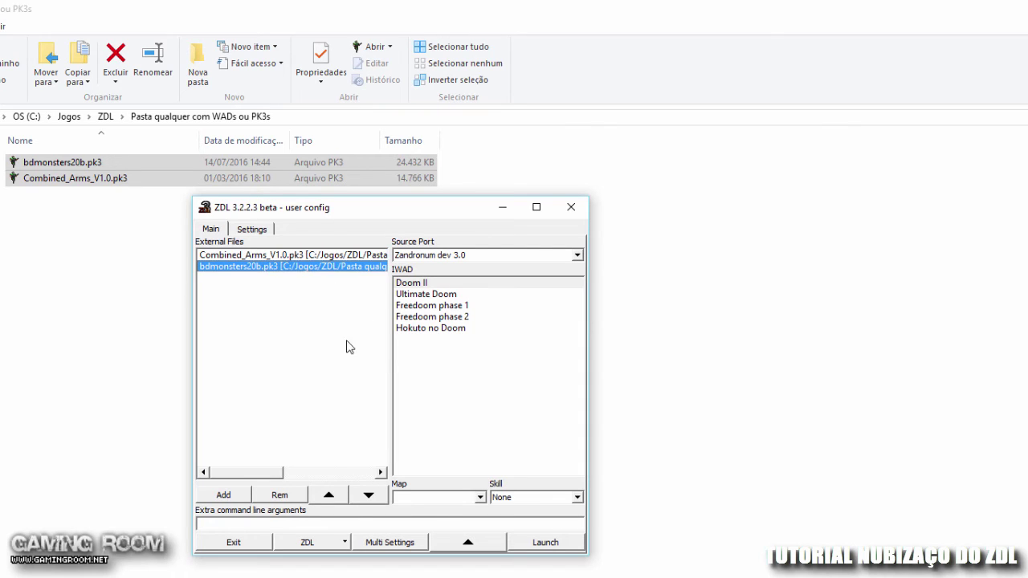
left_click(329, 497)
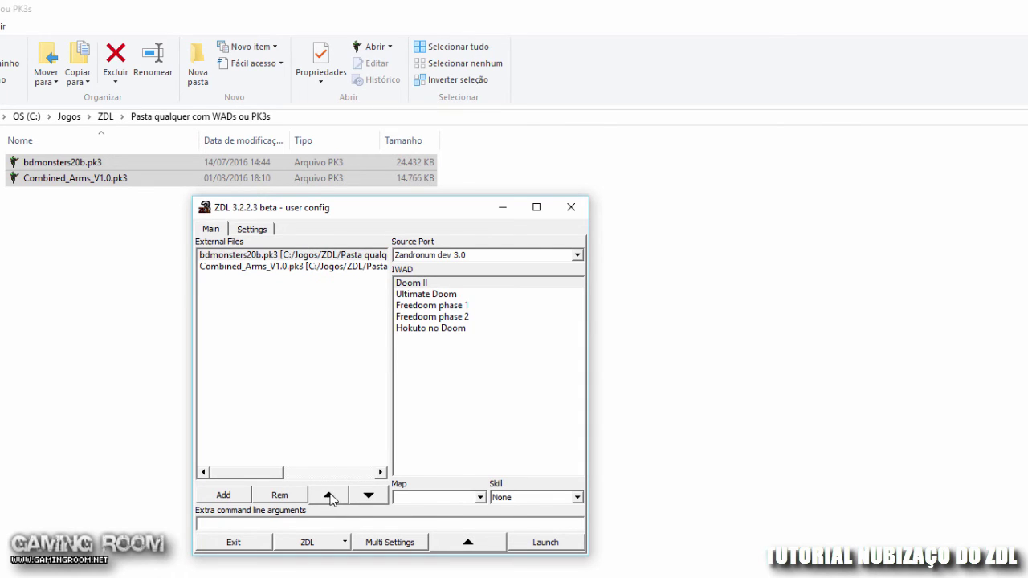
left_click(372, 500)
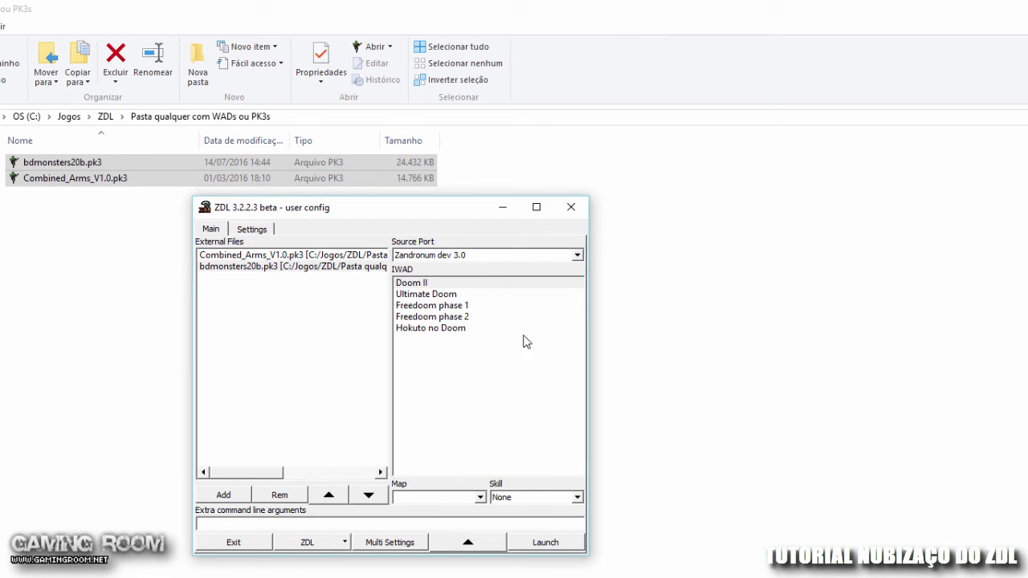
Select the Doom II IWAD and launch the game with both mods loaded
left_click(423, 304)
left_click(428, 284)
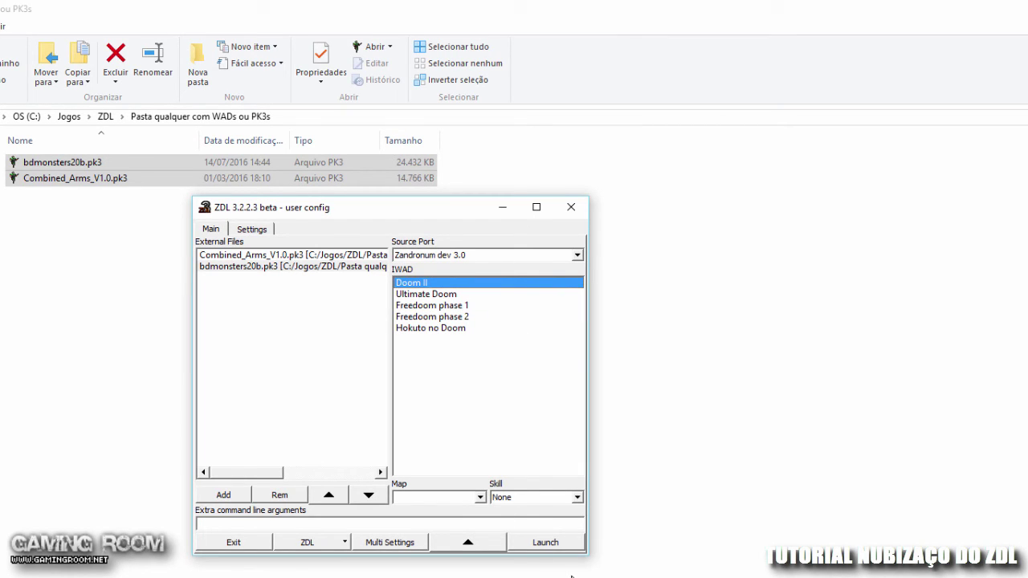
left_click(551, 546)
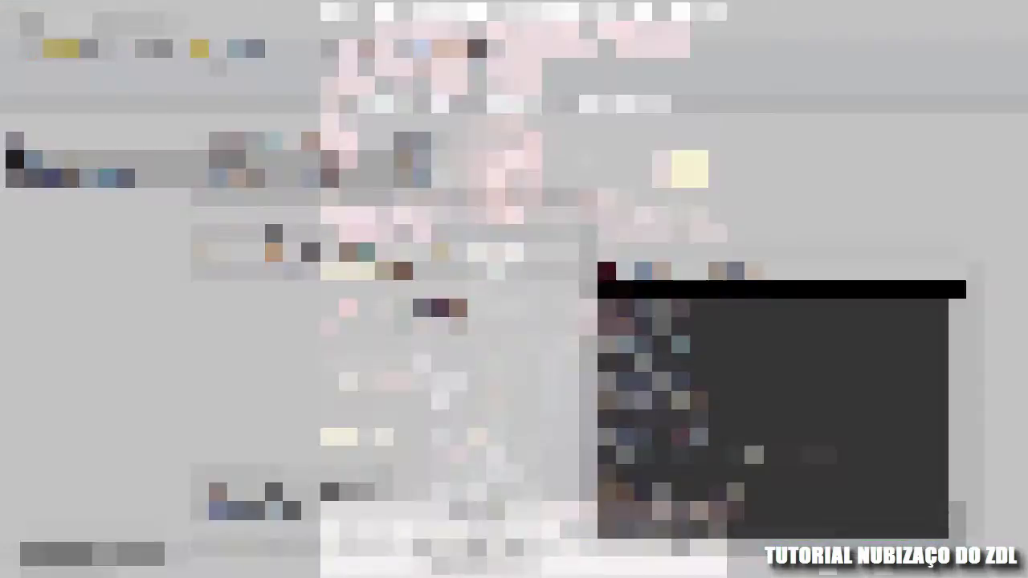
Start a new game from the Combined Arms title screen
key("Return")
key("Down")
key("Down")
key("Down")
key("Return")
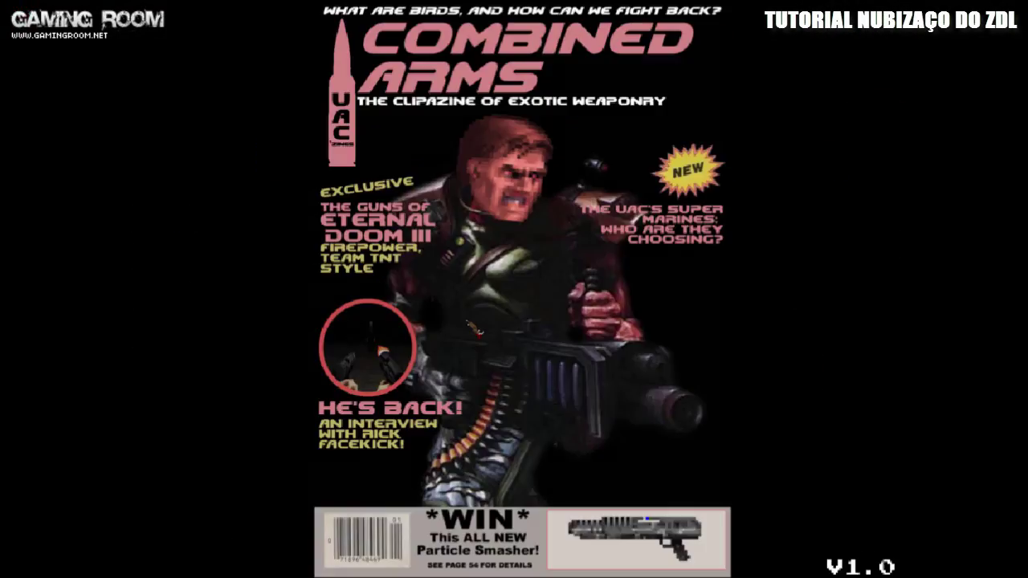
Test the pistol by shooting the enemies coming through the corridor opening into the first room, reloading between fights
key("w")
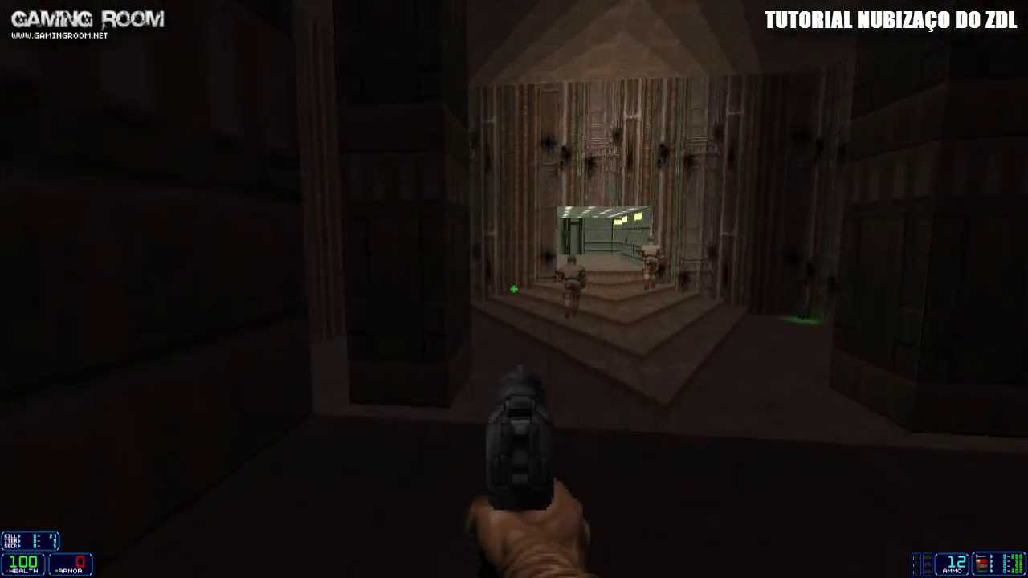
left_click(514, 289)
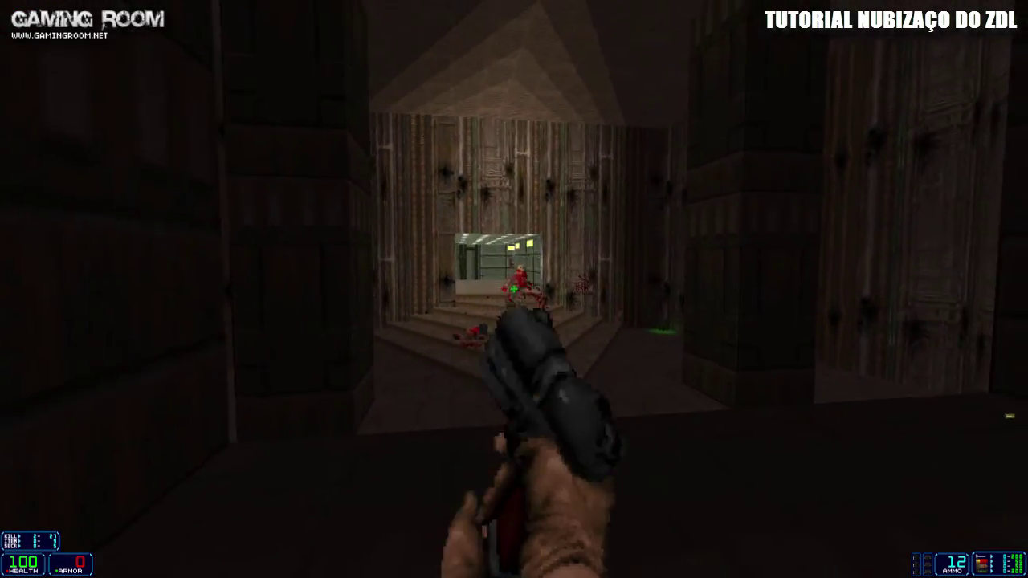
key("w")
left_click(514, 290)
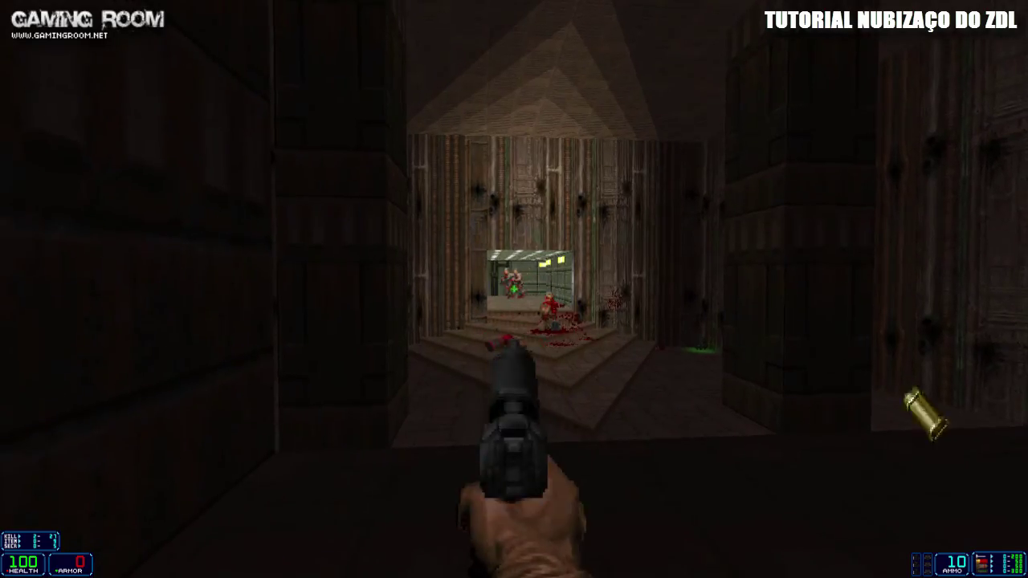
left_click(514, 289)
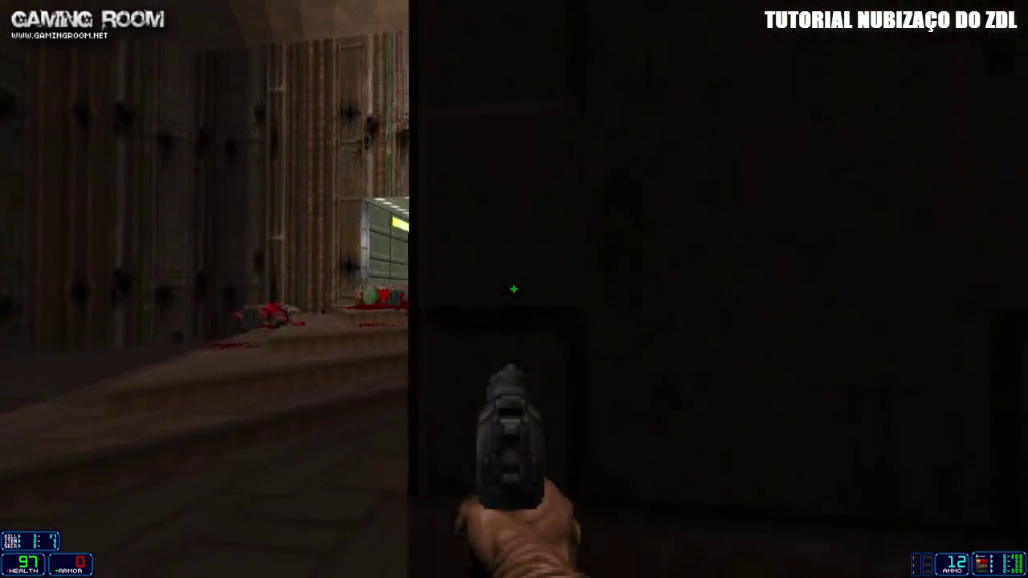
left_click(514, 290)
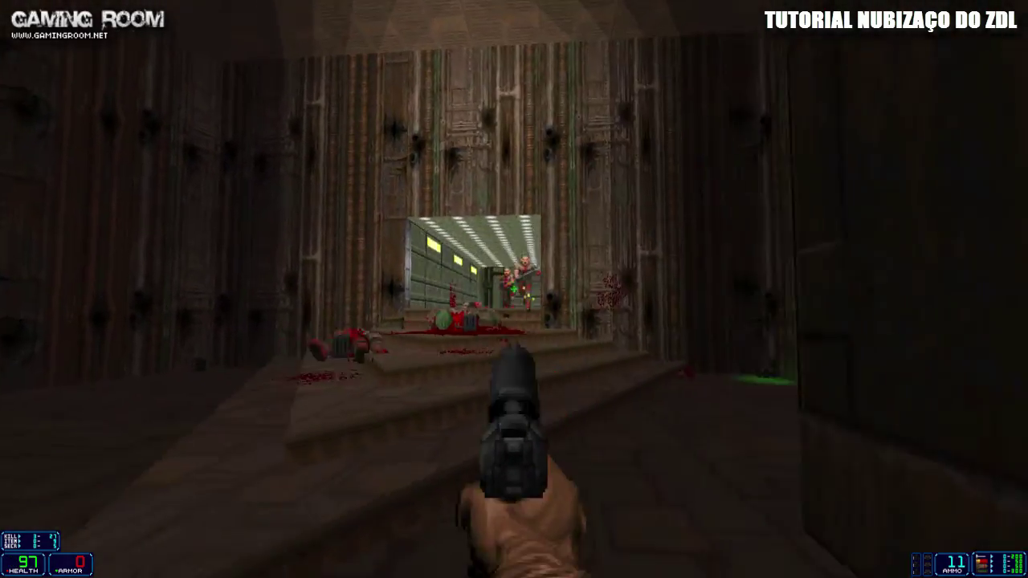
left_click(514, 289)
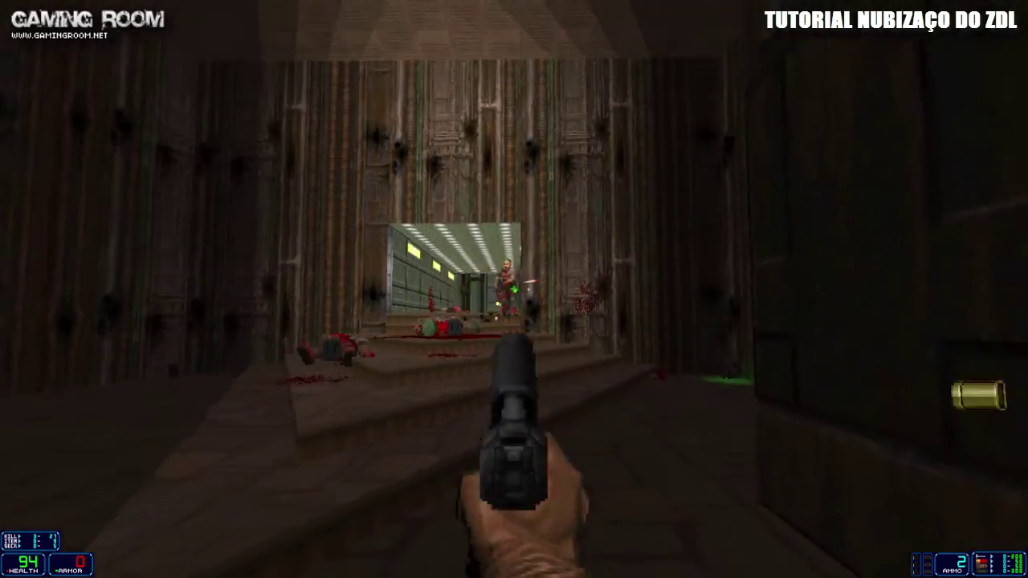
left_click(514, 289)
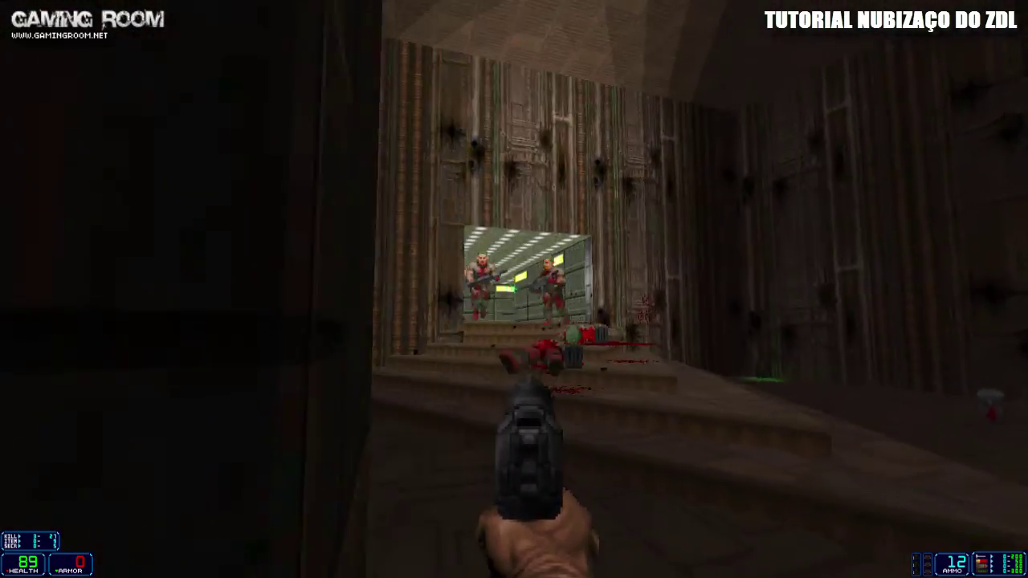
left_click(514, 289)
left_click(514, 289)
left_click(514, 289)
key("r")
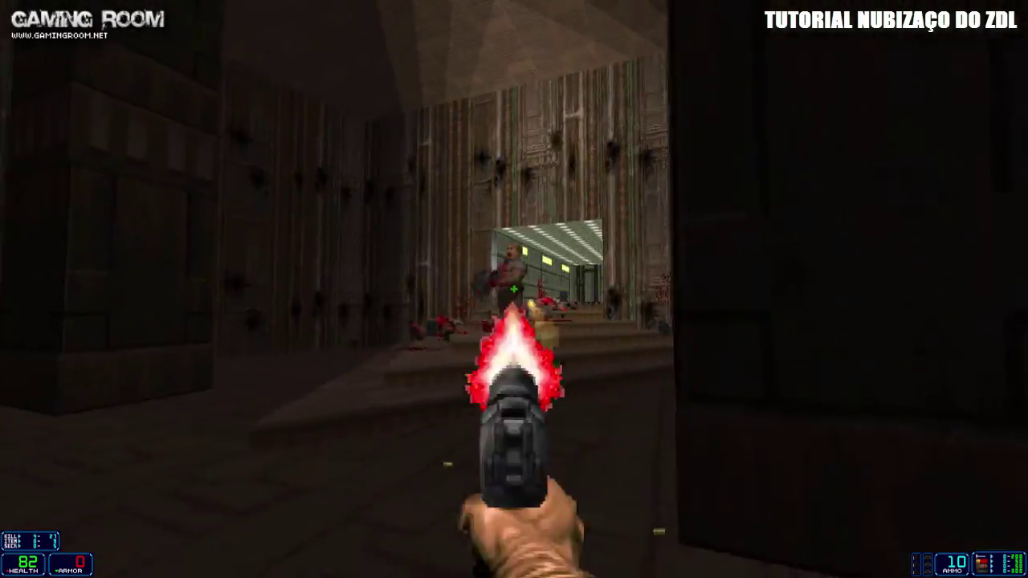
Reload the pistol at the corridor steps, go back outside to collect Lilk's axe, and return to the first room
key("w")
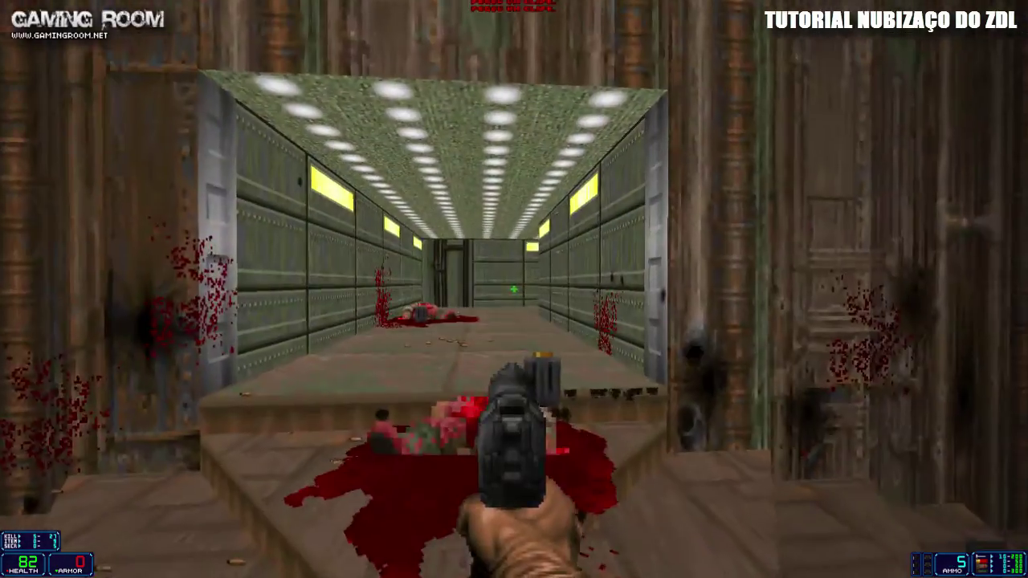
key("r")
key("w")
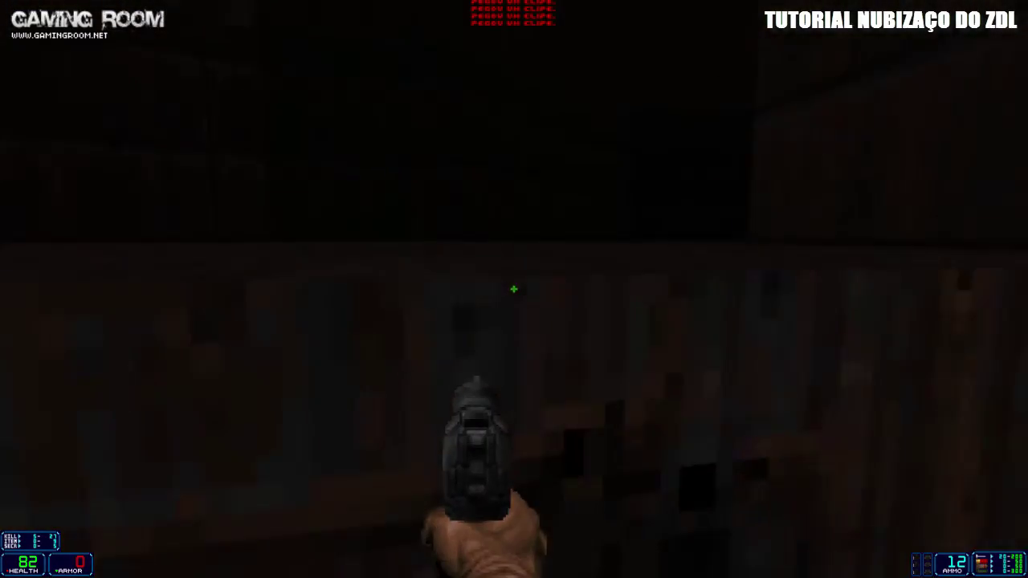
key("w")
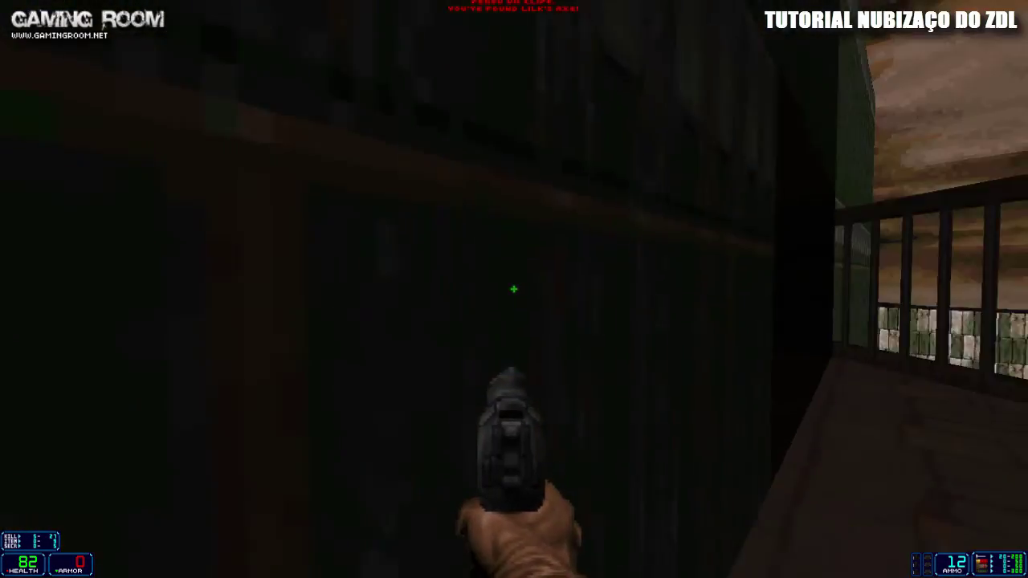
key("w")
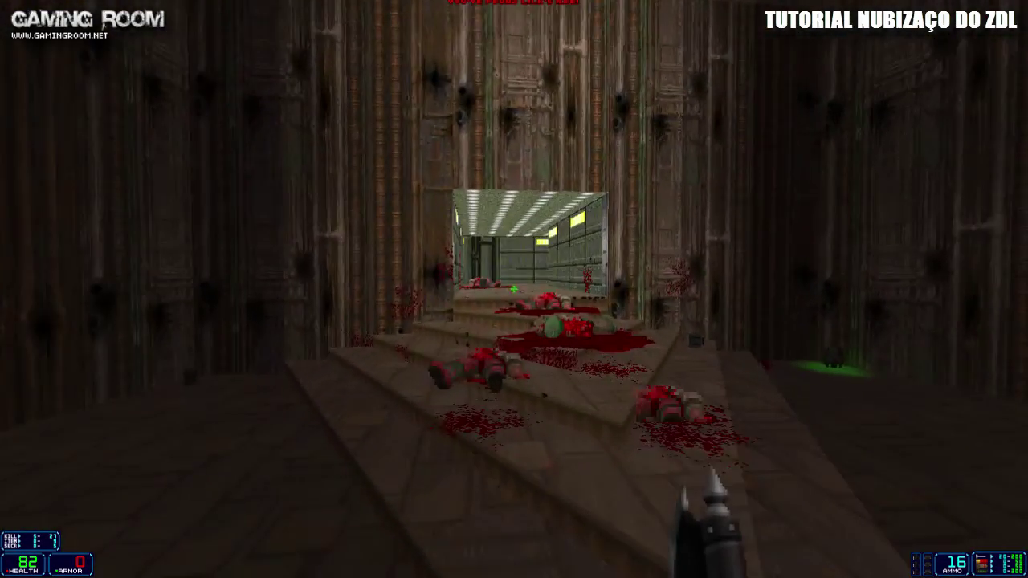
Advance through the green corridor and kill the monsters there with axe attacks
key("w")
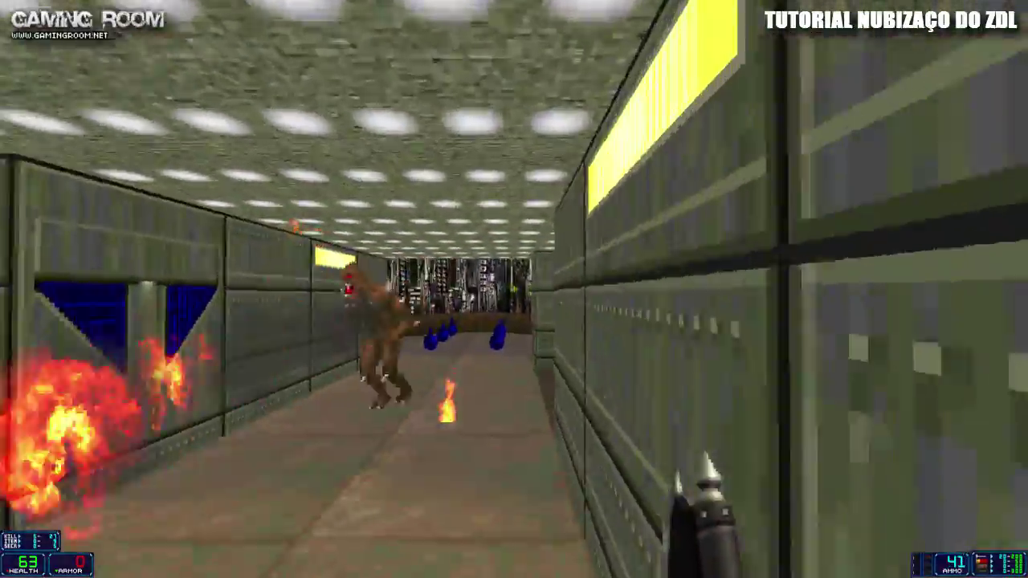
left_click(514, 289)
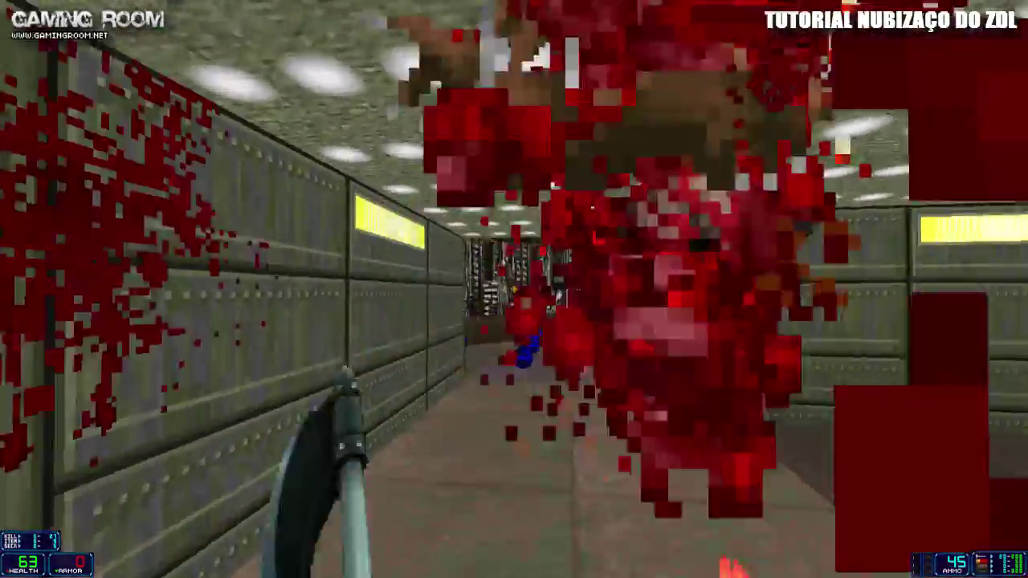
key("w")
key("3")
key("w")
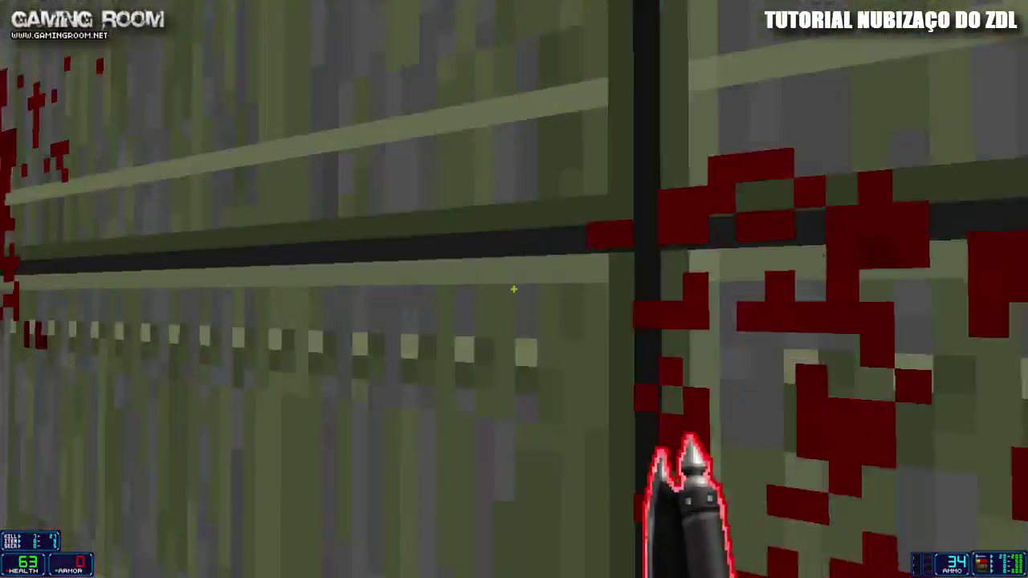
left_click(514, 290)
key("w")
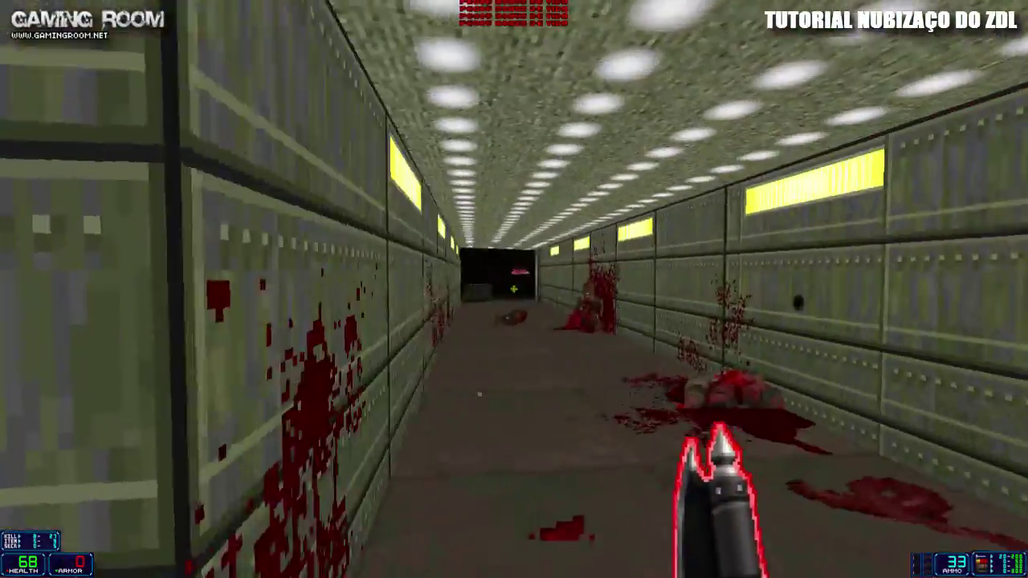
key("w")
left_click(514, 289)
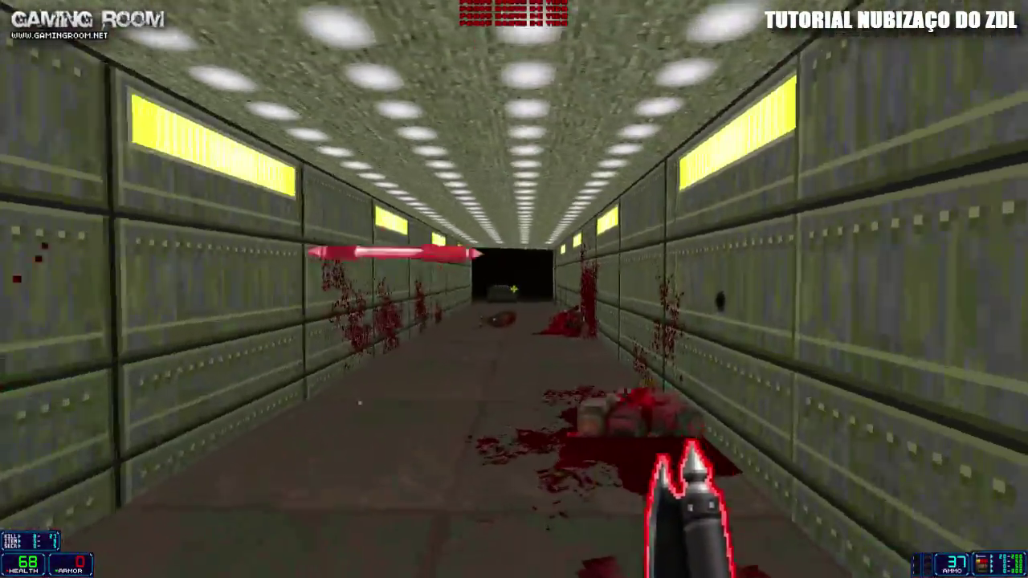
Cross from the corridor into the dark room and attack the monsters on the ledge above the switch with the axe
key("2")
key("3")
key("w")
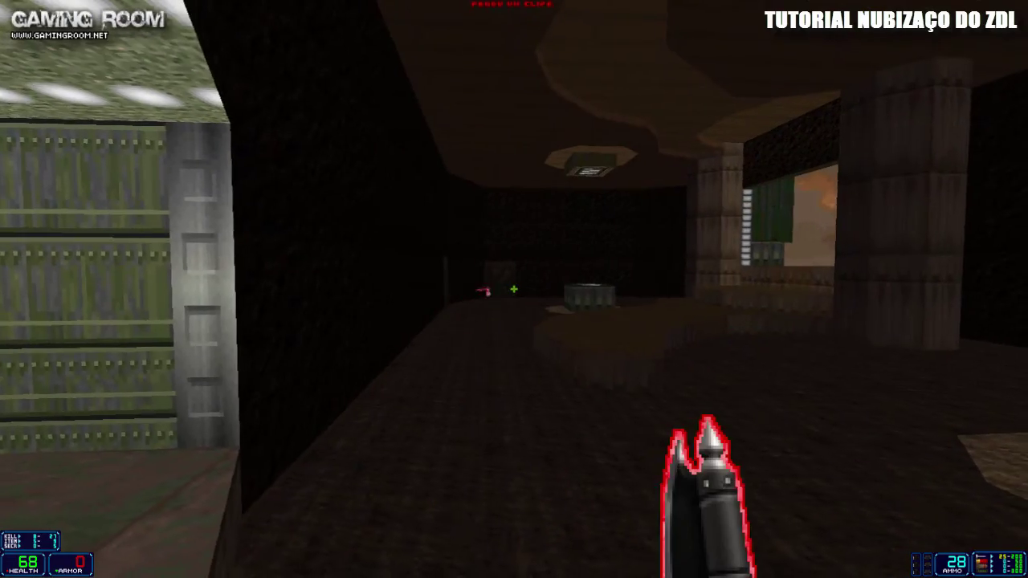
key("w")
key("2")
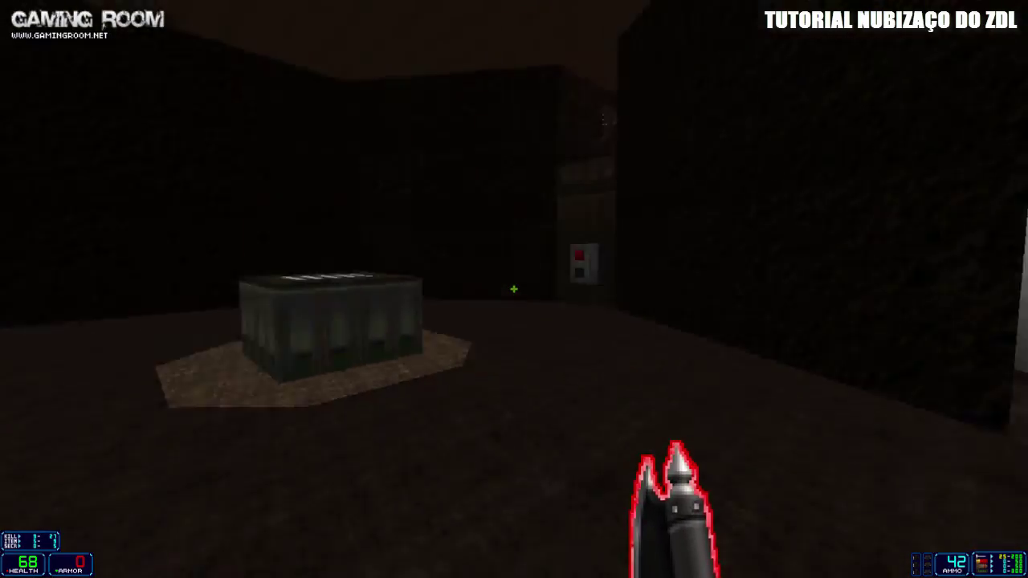
key("w")
left_click(514, 289)
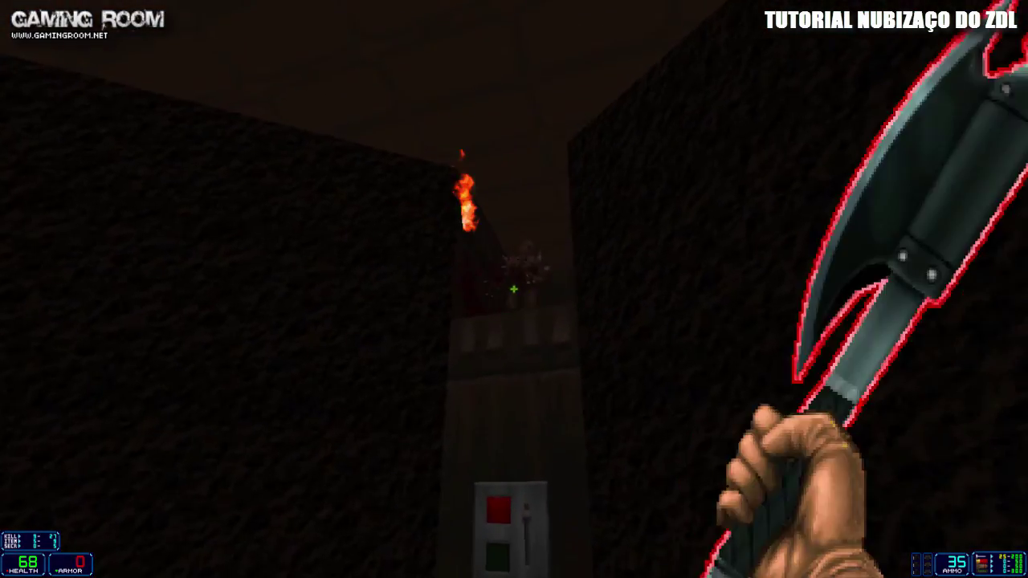
Back away from the ledge, circle the dark room and attack with the axe near the large window
key("s")
key("s")
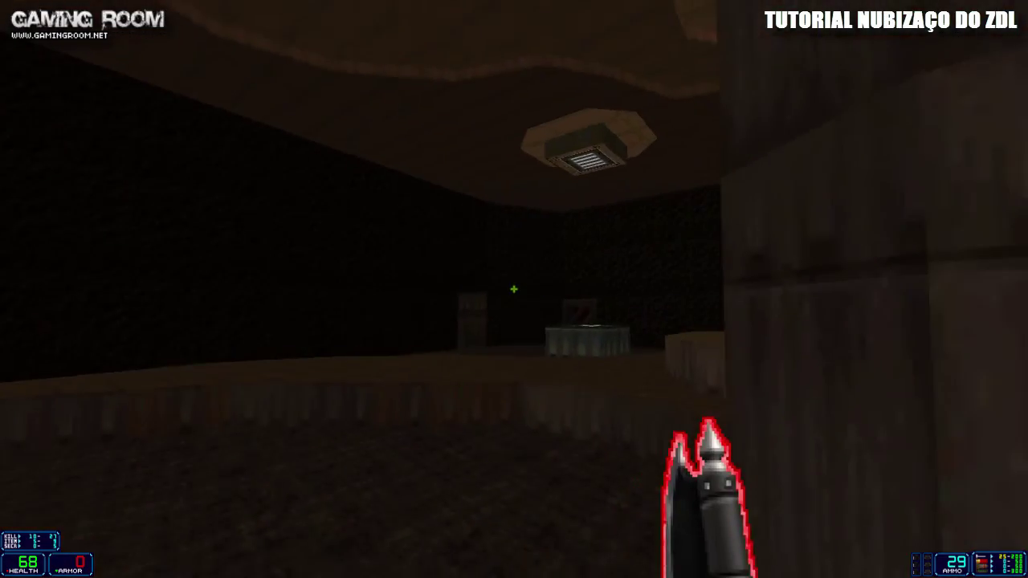
key("w")
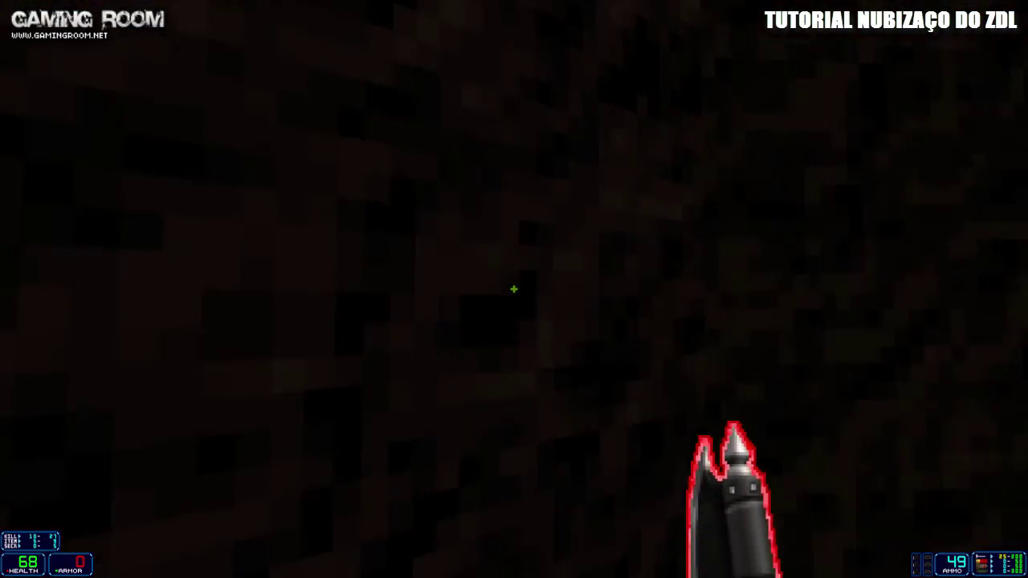
key("w")
left_click(514, 289)
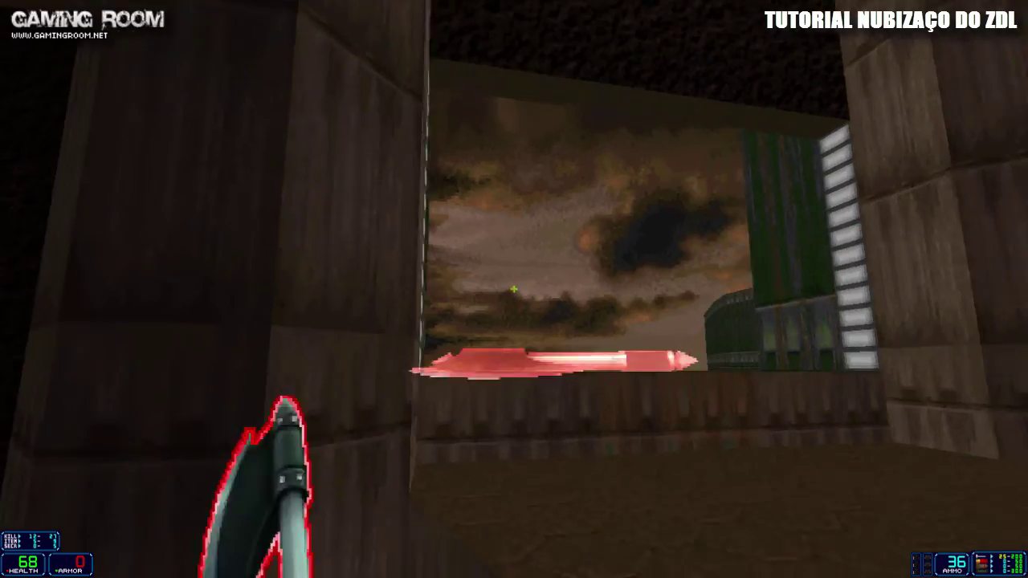
left_click(514, 289)
Explore the dark secret passage, attack with the axe inside it, and head for the exit door
key("w")
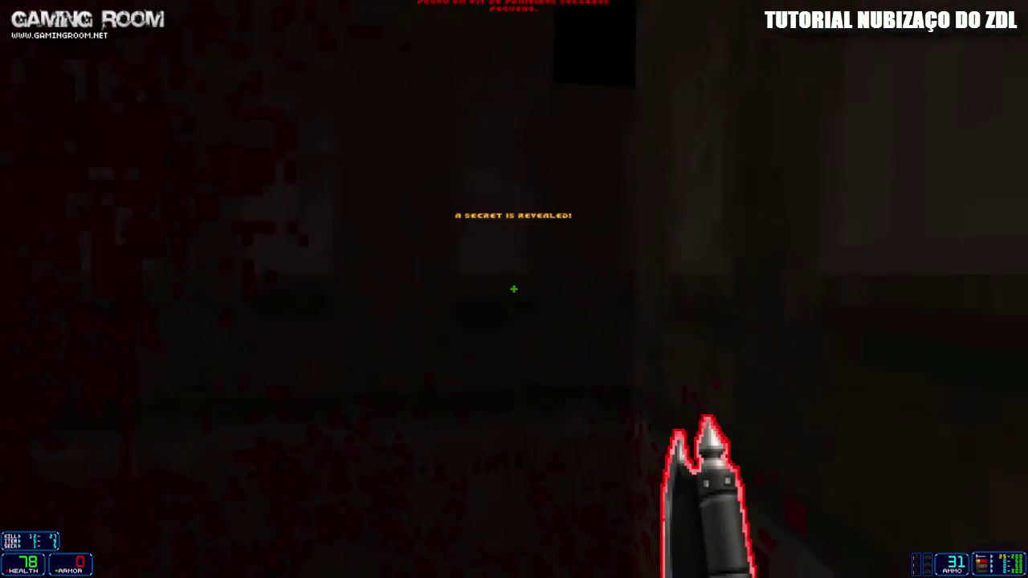
key("w")
left_click(514, 289)
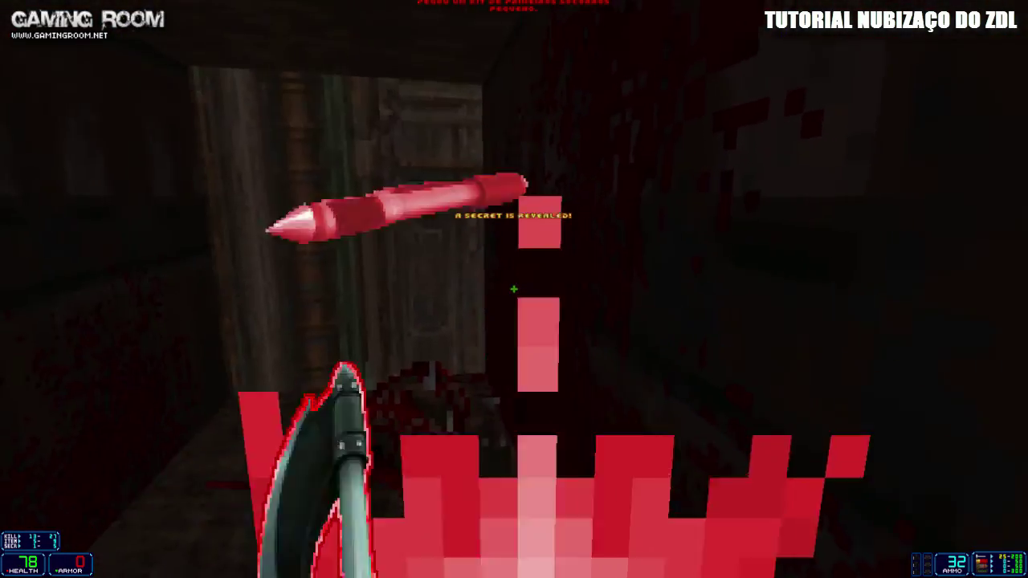
key("w")
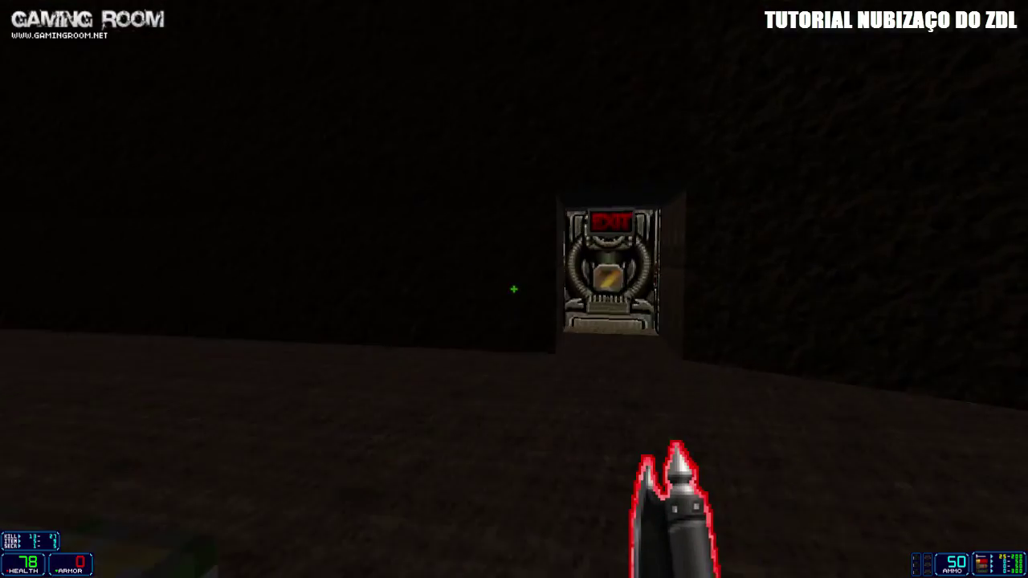
Open the exit door, attack the monsters behind it with the axe, and enter the exit room
key("w")
key("e")
left_click(514, 290)
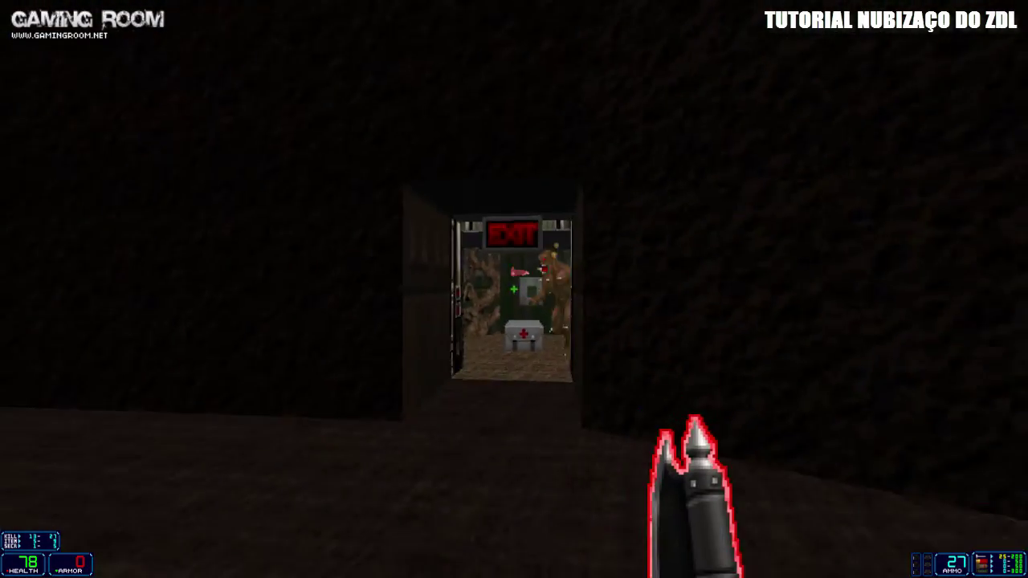
key("w")
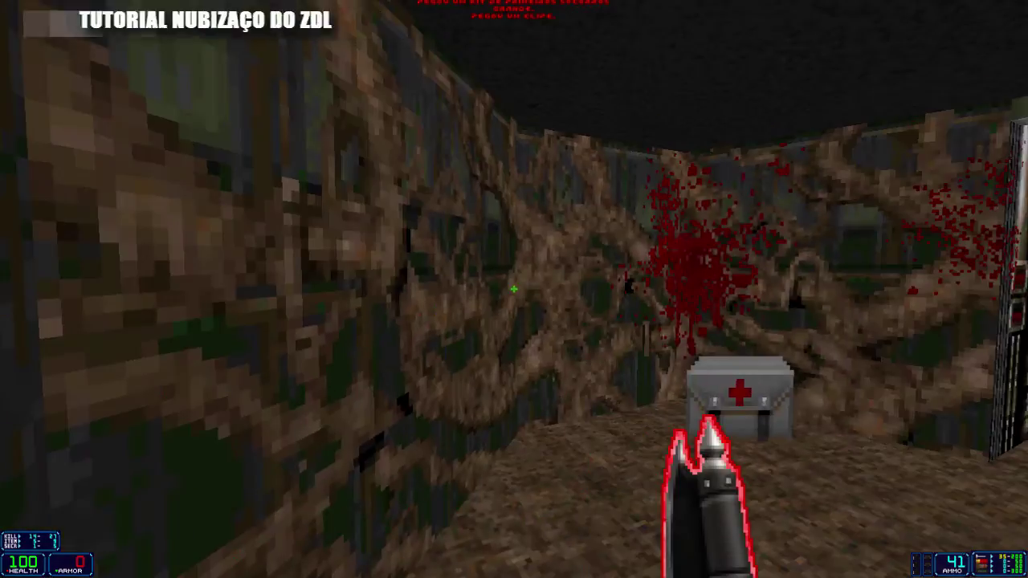